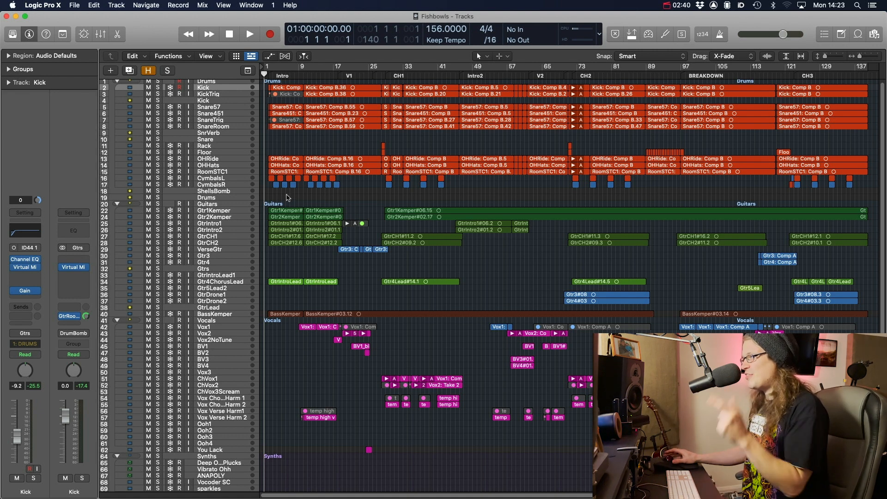
# Step: Play back the song's intro, select the Instruments track, and listen to the intro again from the start
pyautogui.press('space')
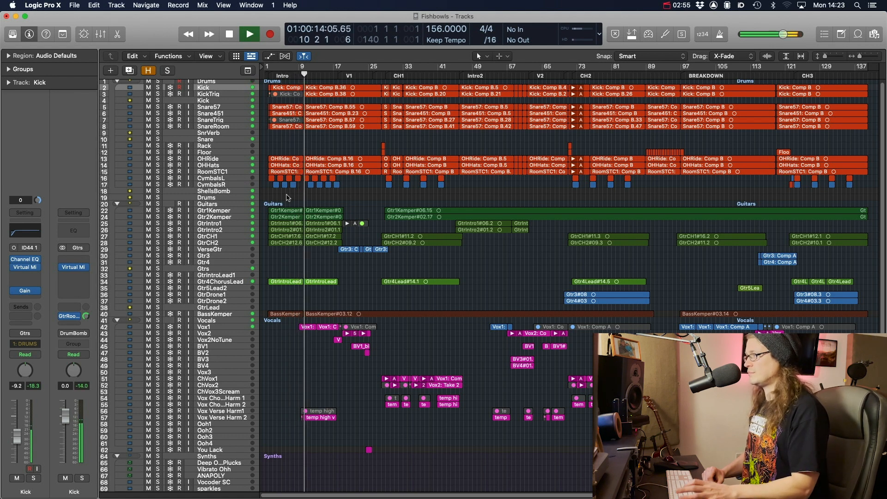
pyautogui.press('space')
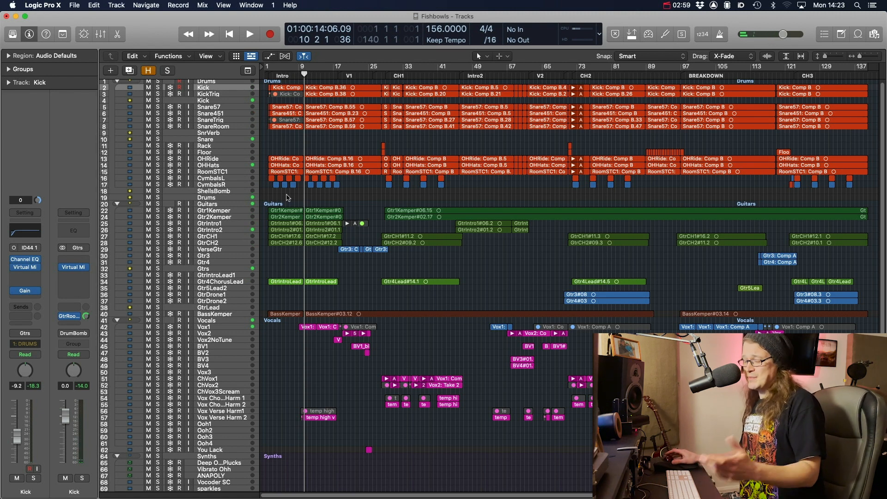
pyautogui.scroll(-3, 229, 300)
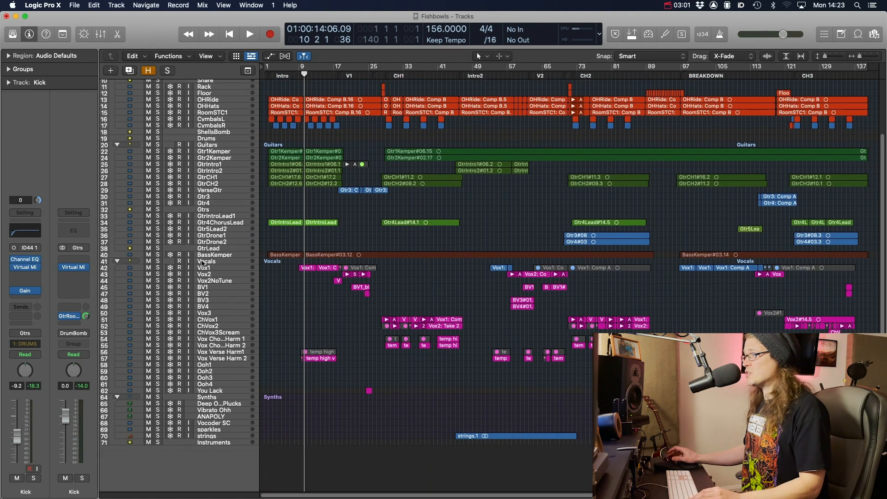
pyautogui.click(226, 443)
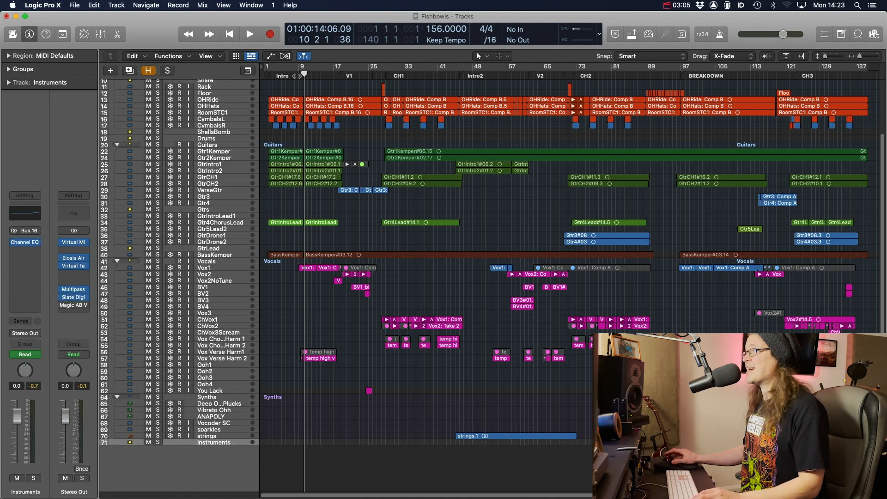
pyautogui.press('Return')
pyautogui.press('space')
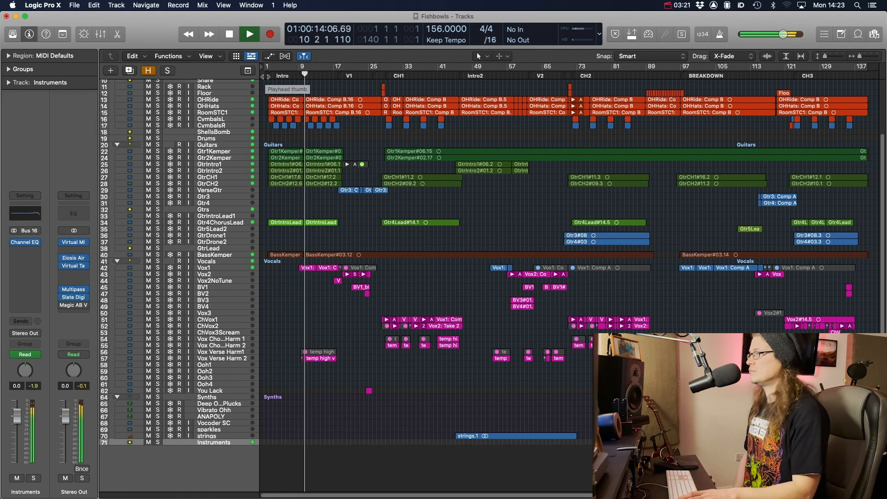
pyautogui.press('space')
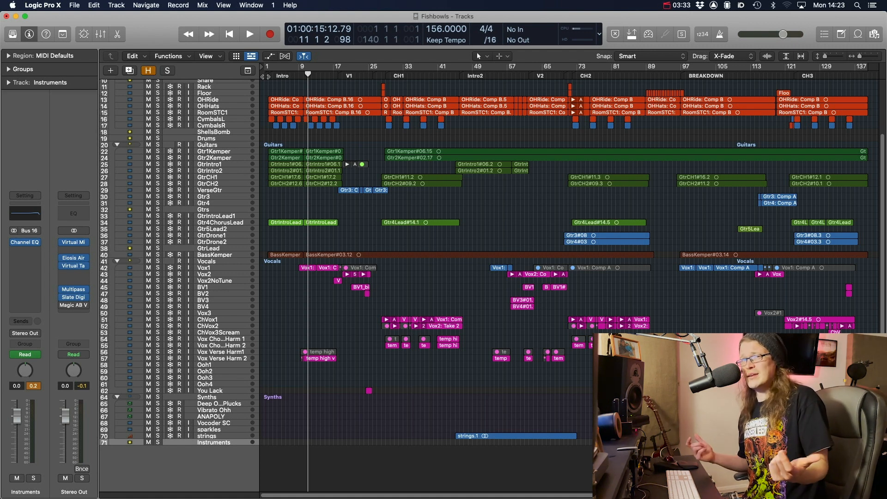
# Step: Show the track automation and inspect the Channel EQ on the Instruments track, closing its window when done
pyautogui.press('a')
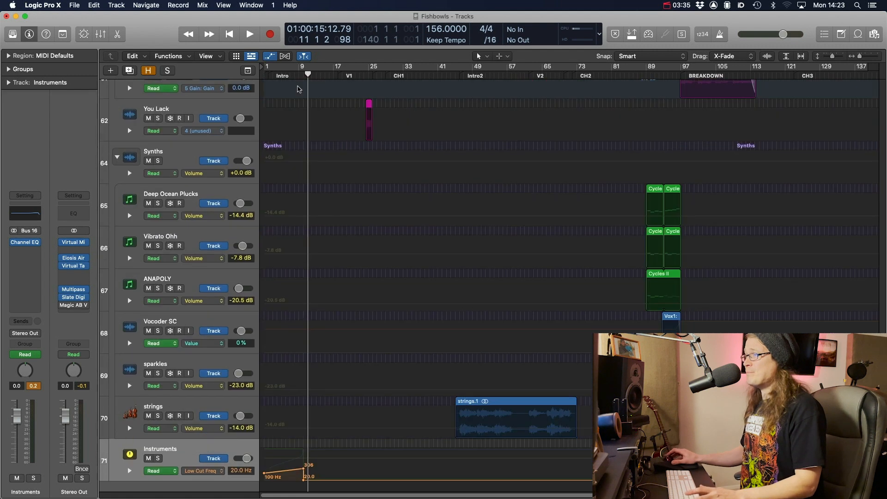
pyautogui.scroll(-2, 266, 287)
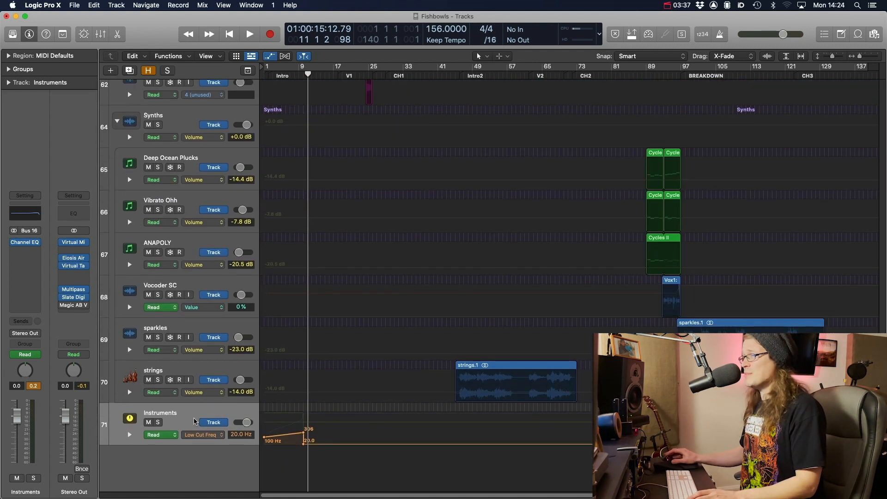
pyautogui.click(39, 388)
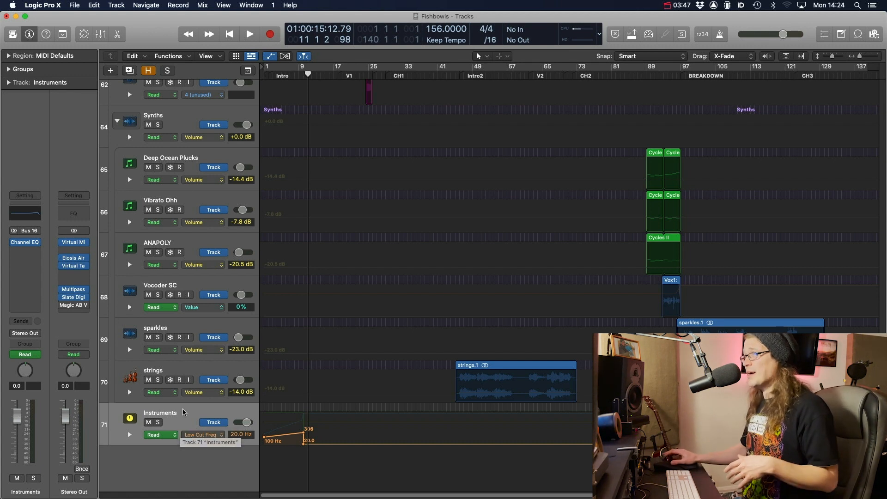
pyautogui.click(29, 243)
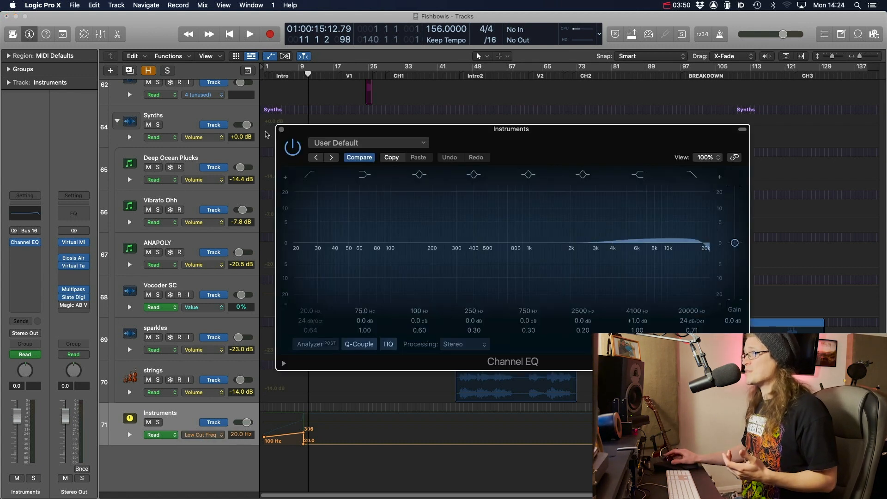
pyautogui.click(281, 129)
pyautogui.scroll(-1, 302, 364)
pyautogui.scroll(4, 302, 364)
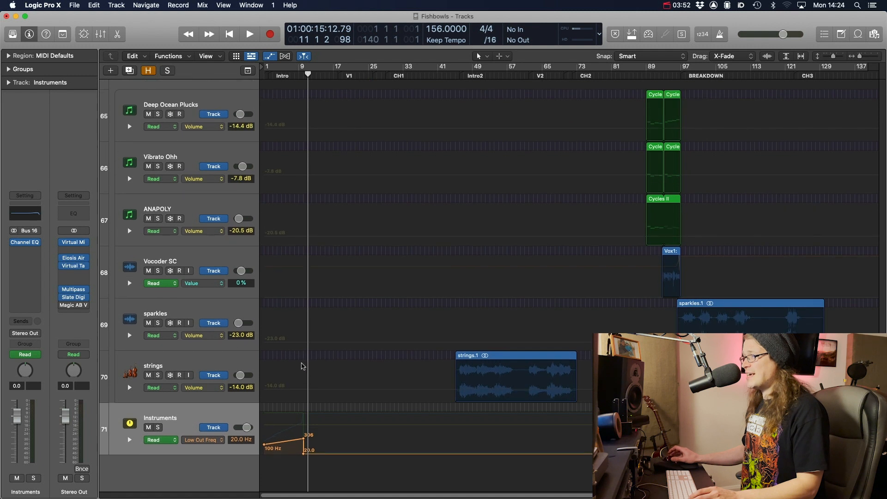
# Step: Display the Instruments track's Channel EQ High Cut Frequency automation, followed by its Low Cut On/Off automation
pyautogui.click(208, 445)
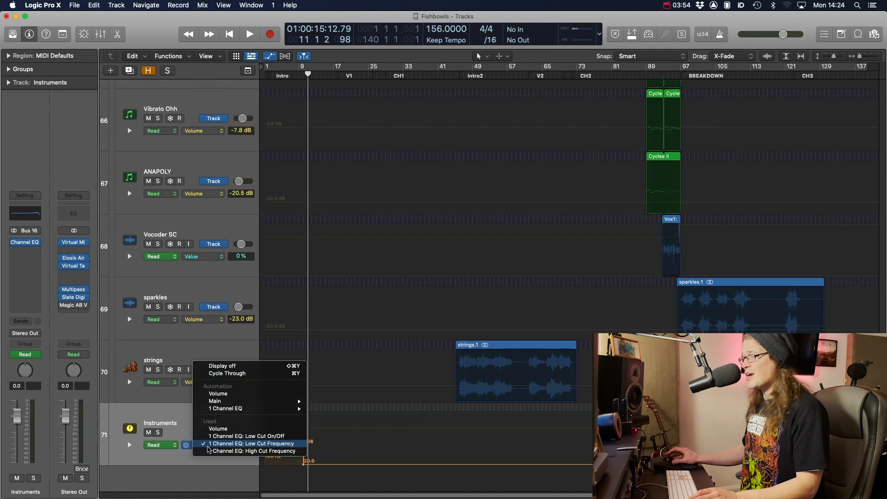
pyautogui.click(183, 430)
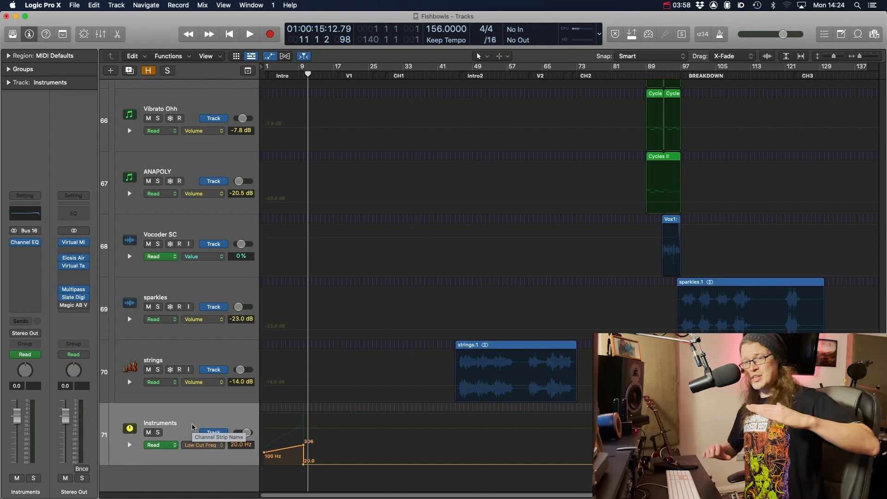
pyautogui.click(204, 445)
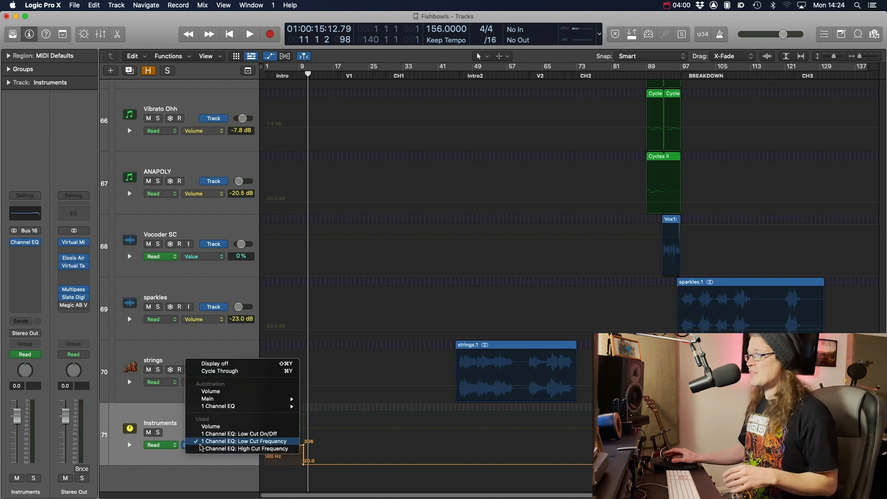
pyautogui.click(220, 449)
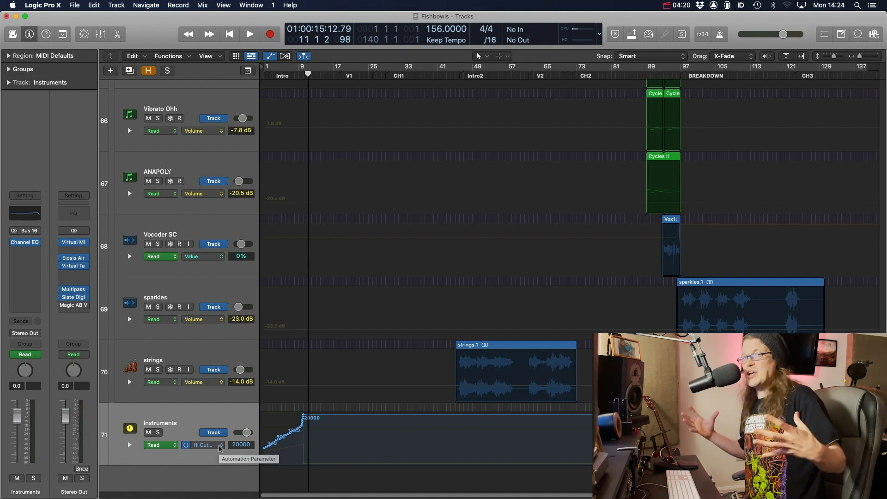
pyautogui.click(220, 449)
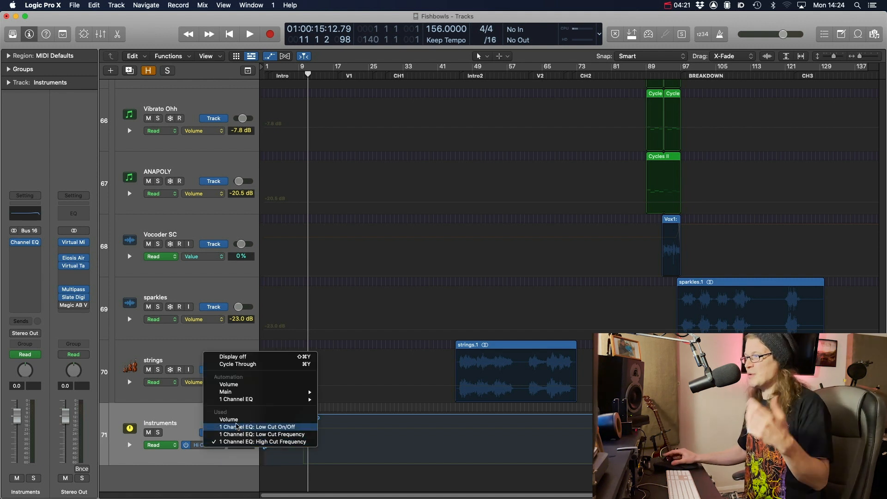
pyautogui.click(237, 427)
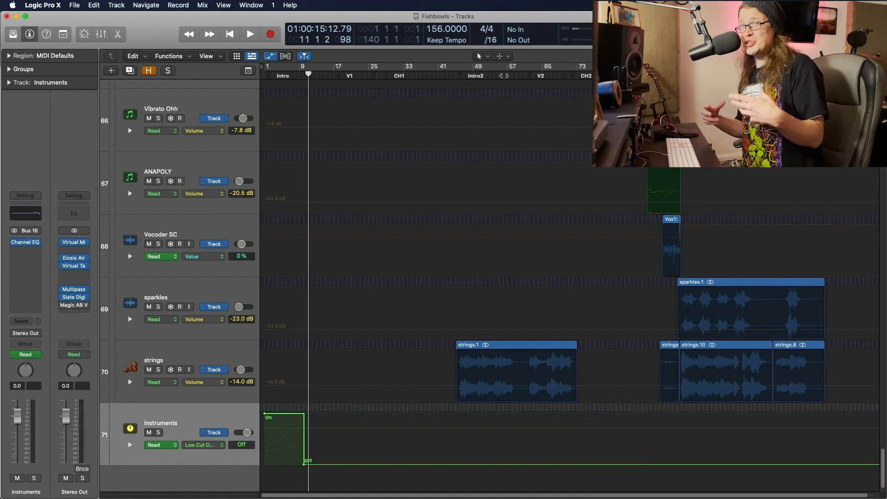
# Step: Hide the automation and add a short fade-out at the end of the strings.1 region with the Fade Tool
pyautogui.press('a')
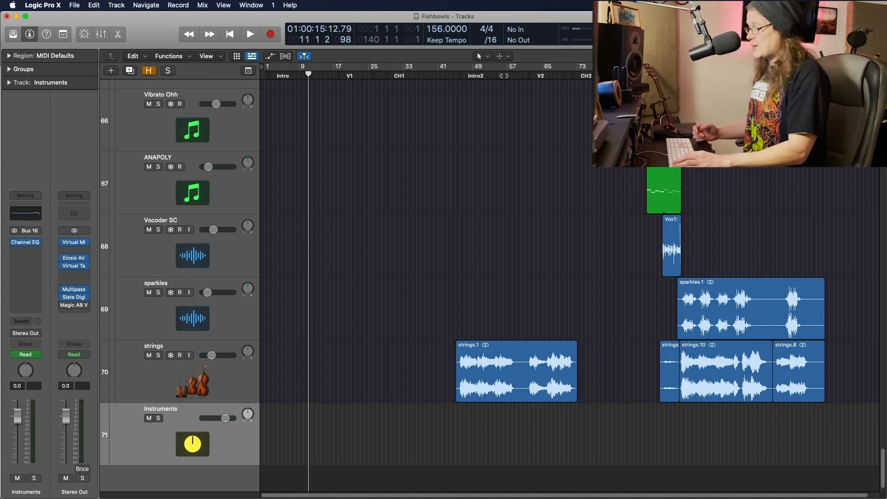
pyautogui.press('t')
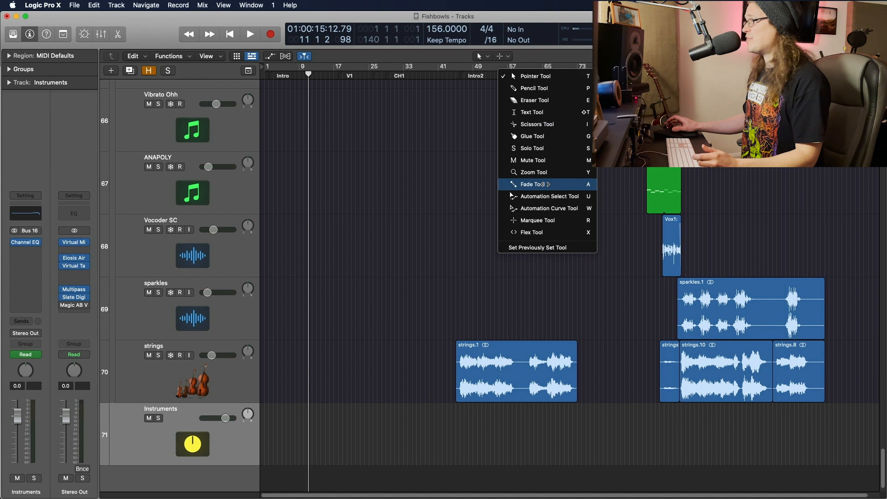
pyautogui.click(549, 185)
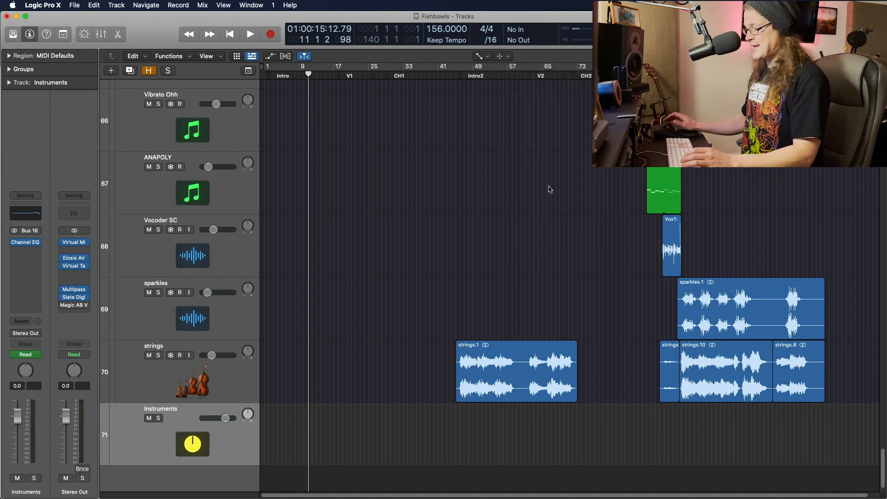
pyautogui.press('t')
pyautogui.click(549, 187)
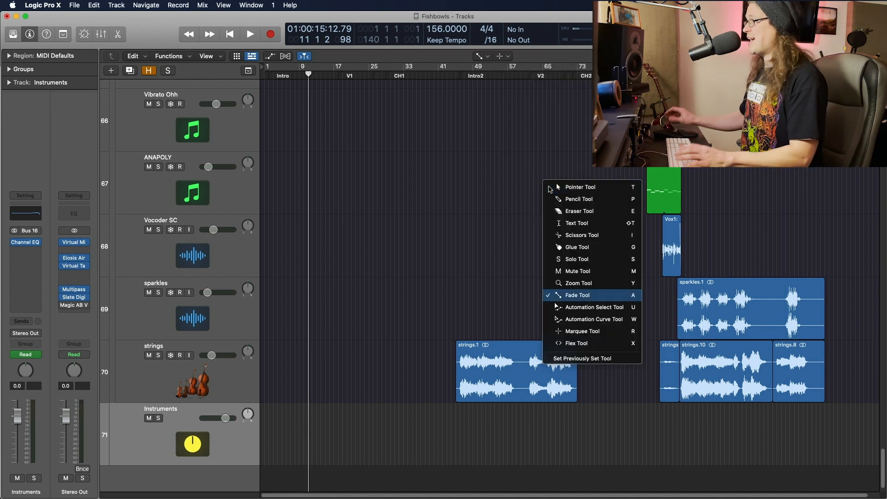
pyautogui.moveTo(575, 342); pyautogui.dragTo(570, 344)
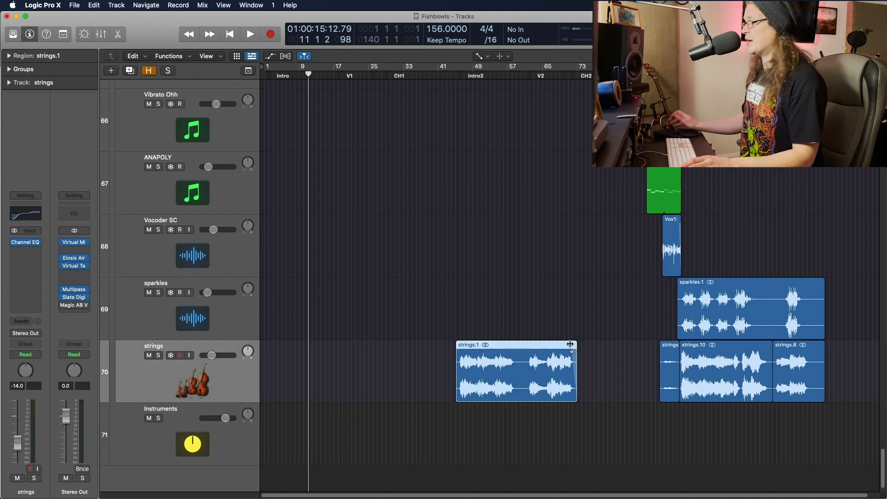
# Step: Add a short fade-in at the start of the strings.1 region with the Fade Tool and adjust its curve
pyautogui.press('t')
pyautogui.press('t')
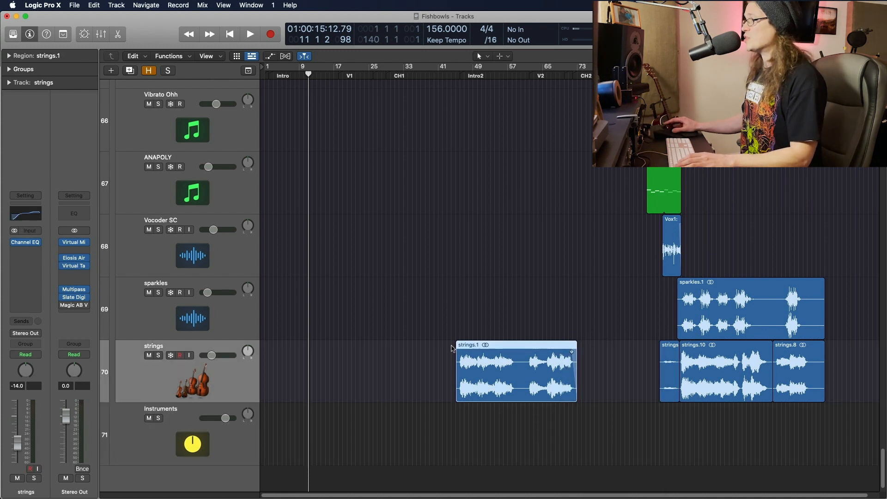
pyautogui.moveTo(456, 346); pyautogui.dragTo(455, 345)
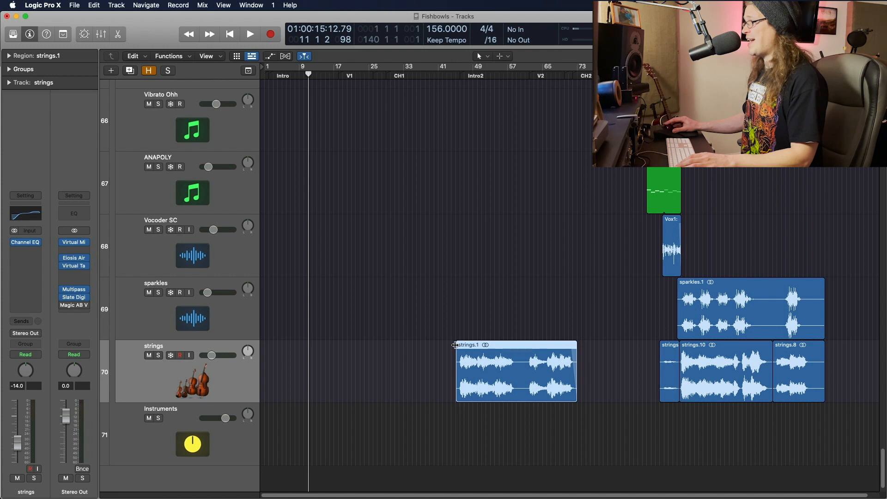
pyautogui.press('super+Right')
pyautogui.press('super+Right')
pyautogui.press('super+Right')
pyautogui.press('super+Right')
pyautogui.press('super+Right')
pyautogui.press('super+Right')
pyautogui.press('super+Right')
pyautogui.press('super+Right')
pyautogui.press('super+Right')
pyautogui.press('super+Right')
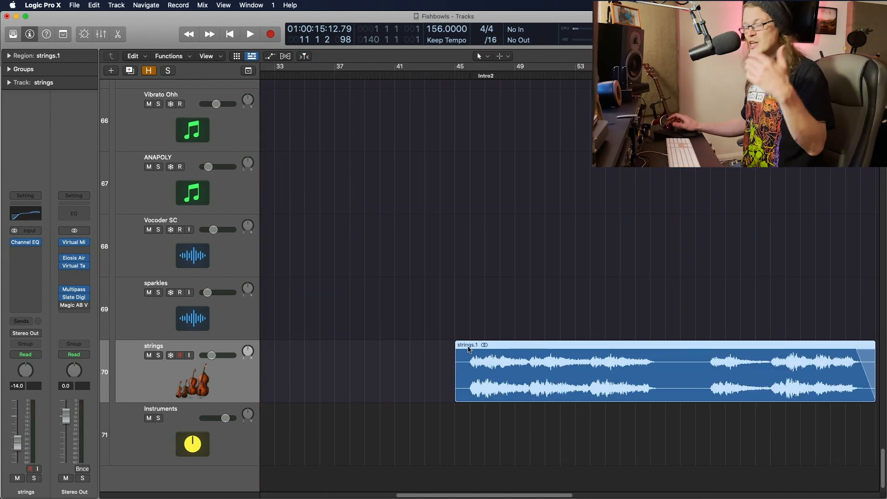
pyautogui.press('t')
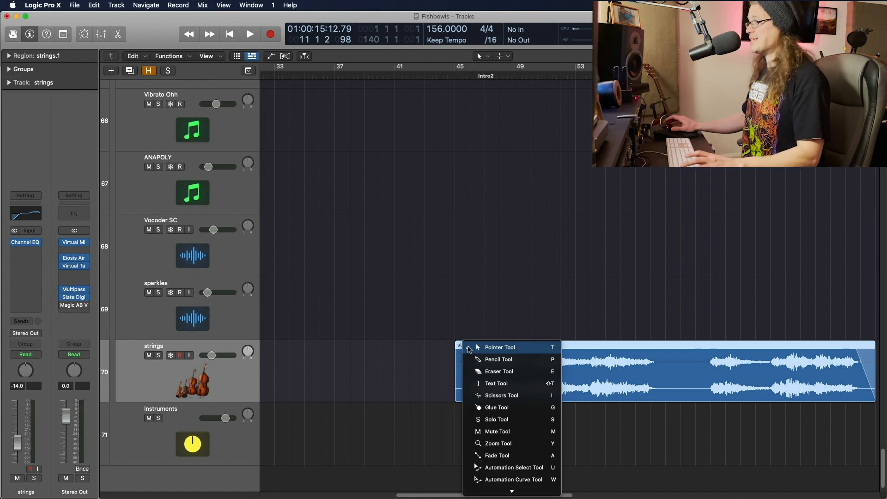
pyautogui.press('a')
pyautogui.moveTo(462, 355); pyautogui.dragTo(474, 353)
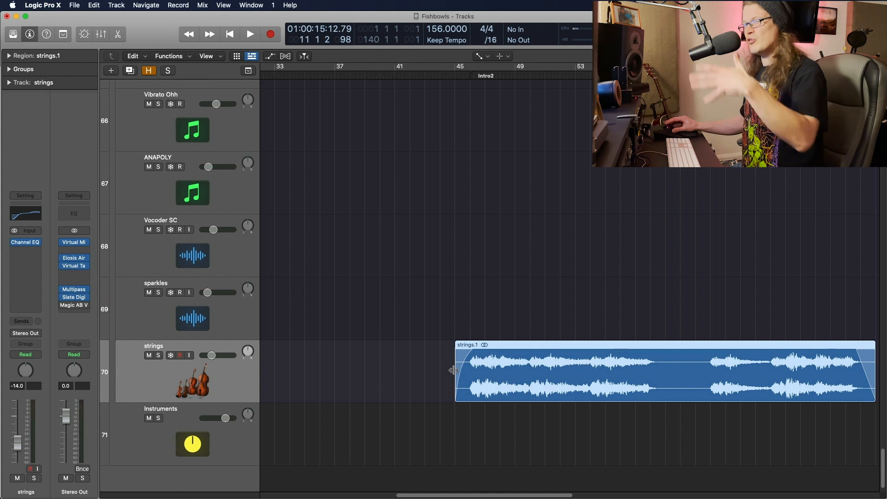
pyautogui.moveTo(453, 370); pyautogui.dragTo(468, 371)
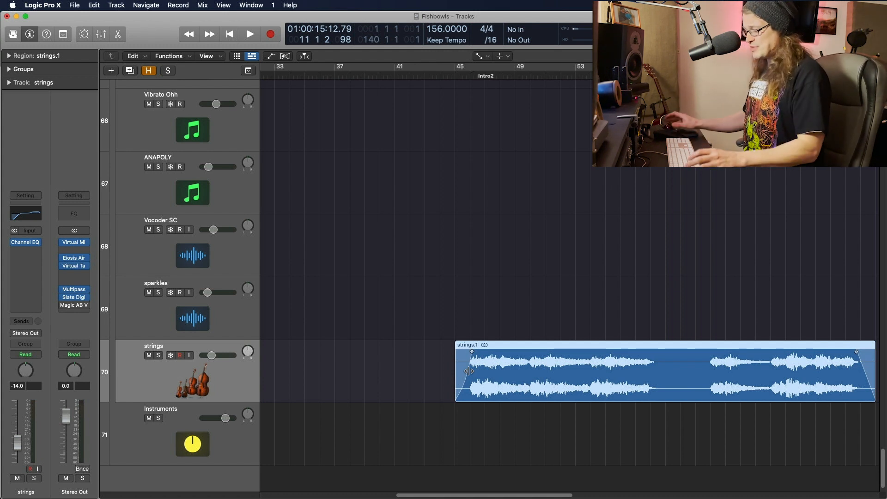
# Step: Show the automation, select the span around the strings.1 region and lower its volume automation to -30.9 dB
pyautogui.press('a')
pyautogui.press('t')
pyautogui.press('t')
pyautogui.moveTo(733, 397); pyautogui.dragTo(858, 396)
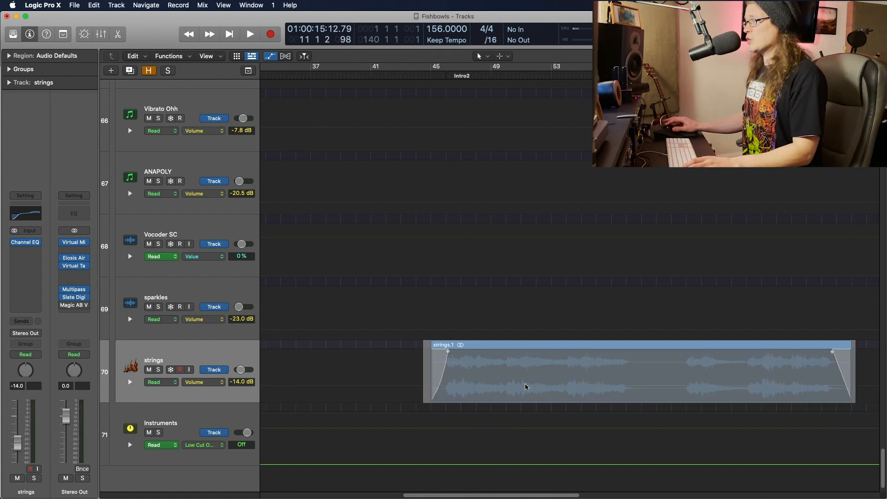
pyautogui.press('a')
pyautogui.moveTo(580, 385); pyautogui.dragTo(579, 394)
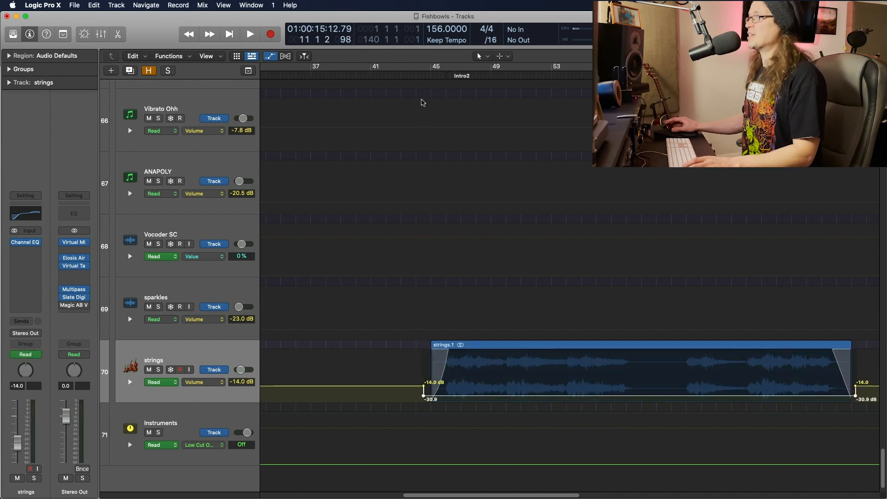
# Step: Place the playhead at bar 43, raise the strings track's volume fader to -5.4 dB and play briefly against the automation
pyautogui.click(408, 77)
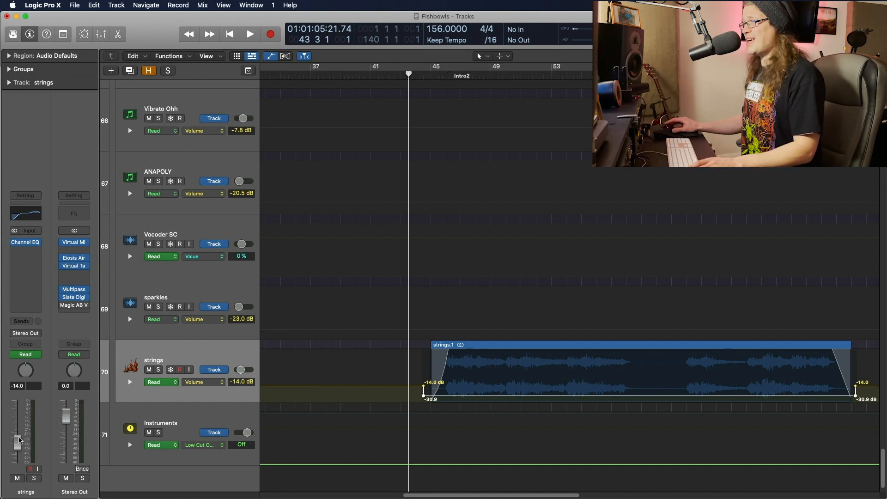
pyautogui.moveTo(19, 444); pyautogui.dragTo(18, 429)
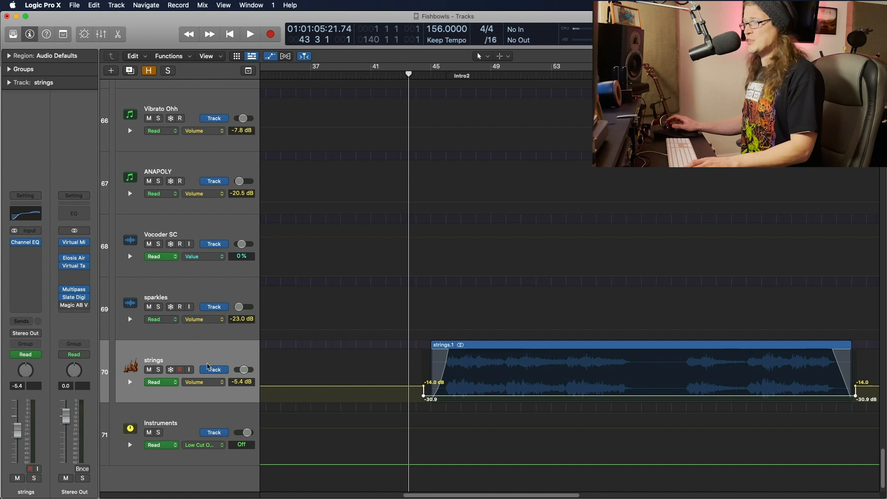
pyautogui.press('space')
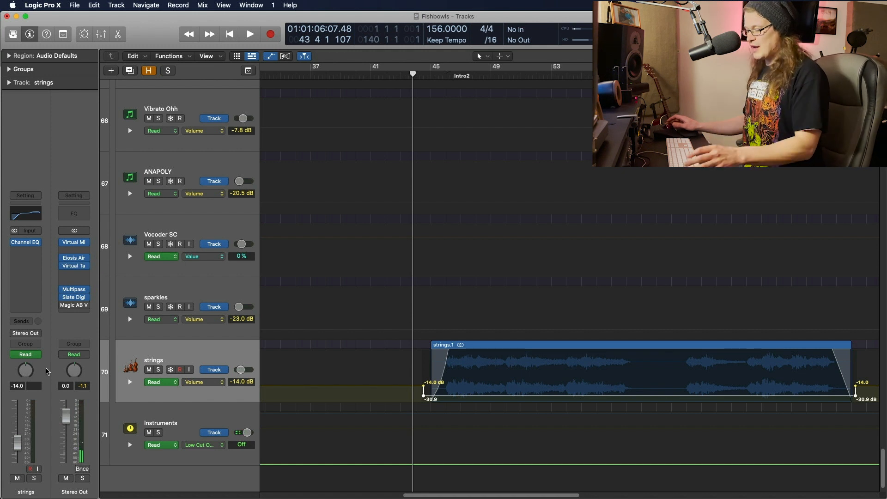
# Step: Undo the volume automation on the strings track and hide the automation
pyautogui.press('super+z')
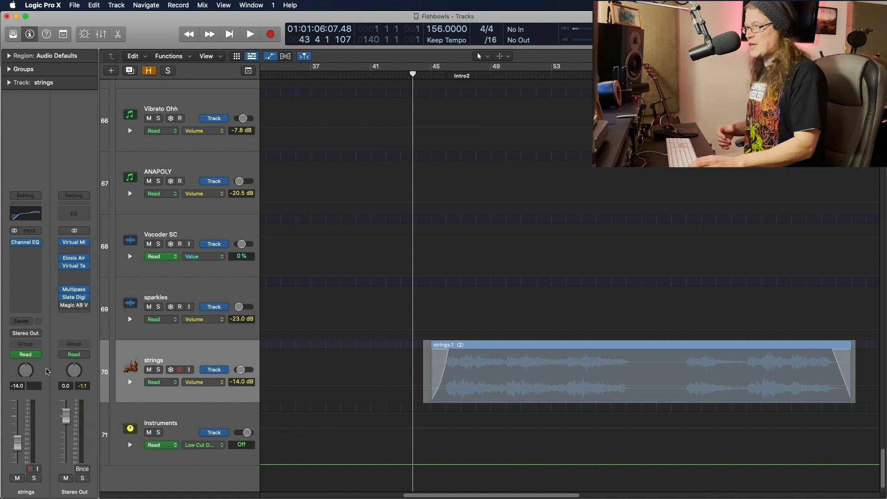
pyautogui.press('a')
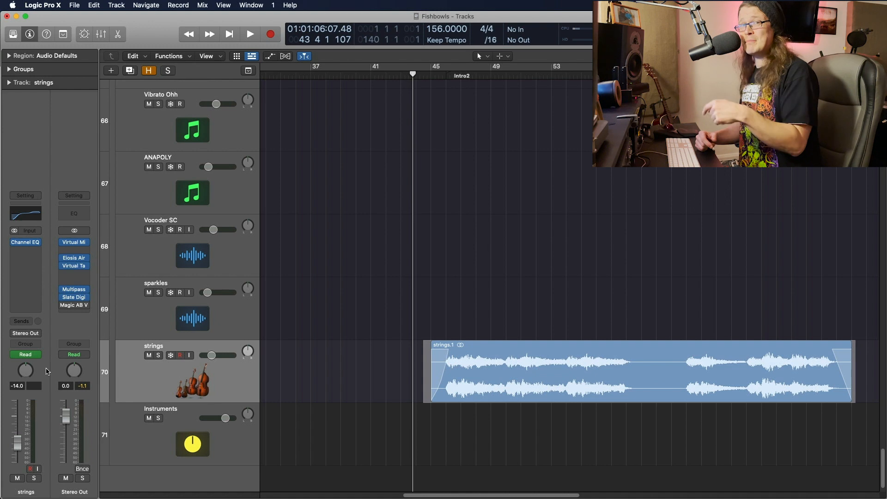
# Step: Examine the Gain plug-ins on the channel strips in the Mixer and close it again
pyautogui.press('x')
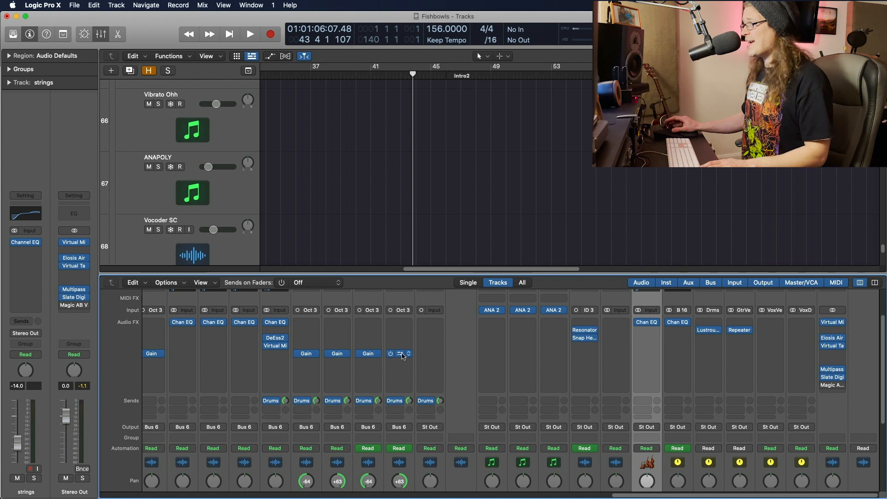
pyautogui.scroll(3, 402, 356)
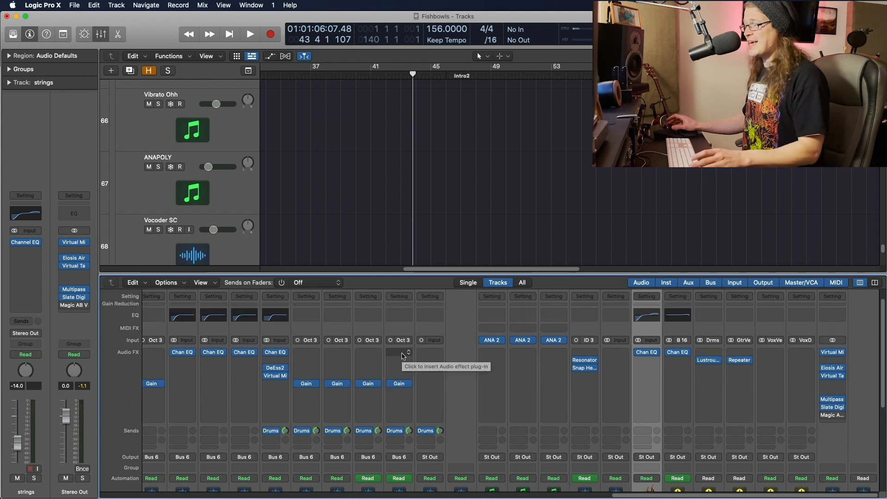
pyautogui.hscroll(-10, 403, 356)
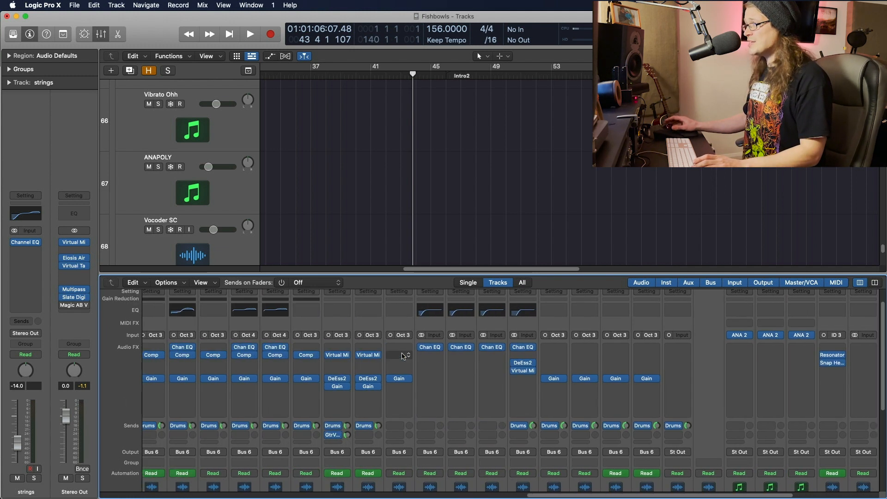
pyautogui.hscroll(-10, 291, 383)
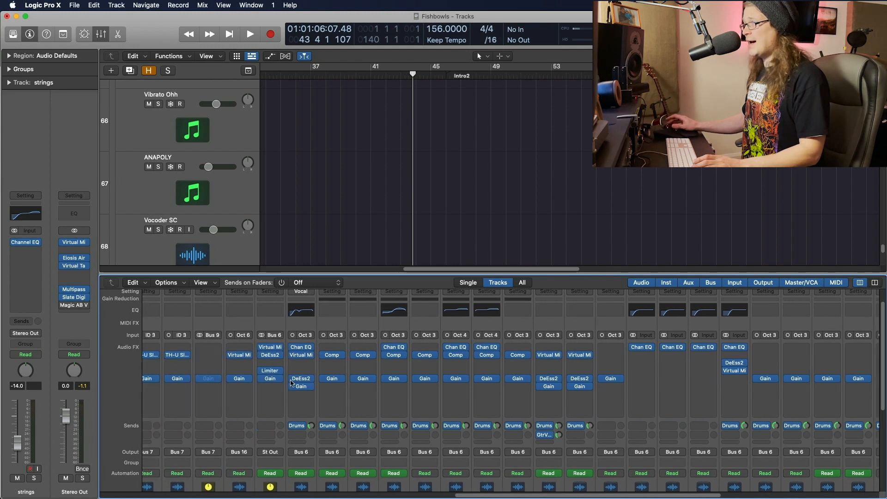
pyautogui.hscroll(-2, 291, 382)
pyautogui.press('x')
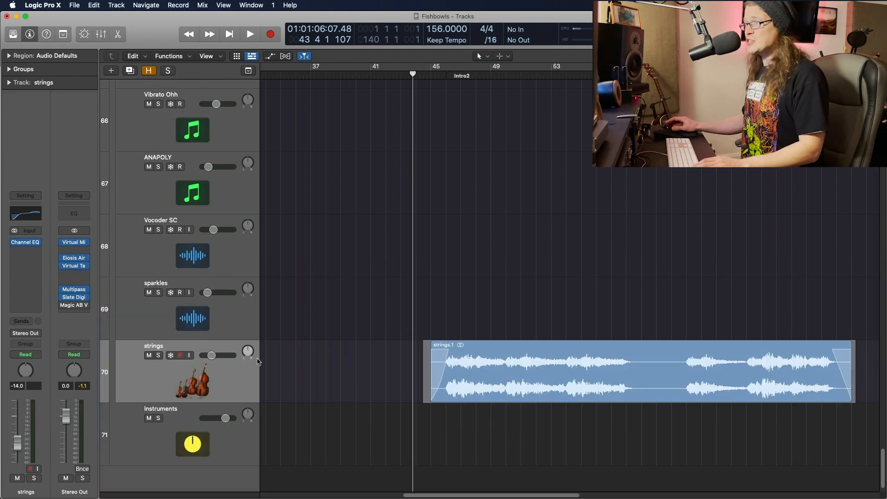
# Step: Show the automation and raise the Ooh3 track's 5 Gain: Gain automation to +18.1 dB from about bar 35 to bar 50
pyautogui.scroll(15, 350, 287)
pyautogui.hscroll(-5, 350, 287)
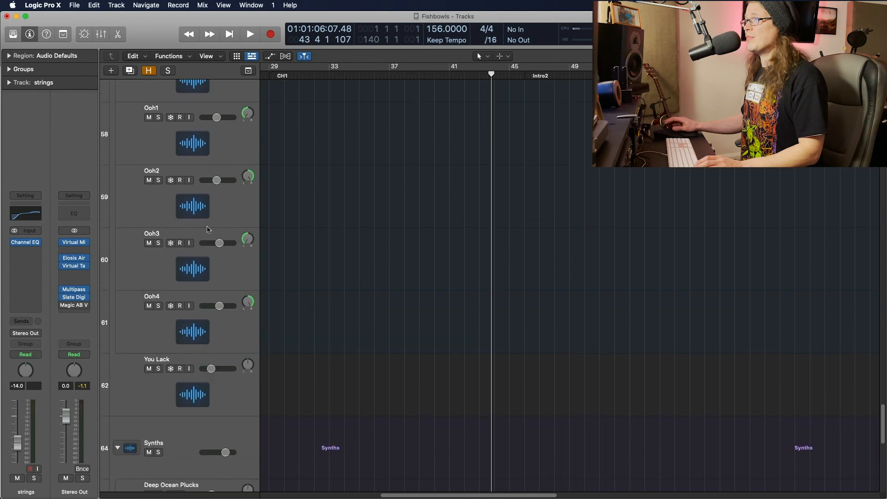
pyautogui.click(233, 223)
pyautogui.scroll(-5, 297, 237)
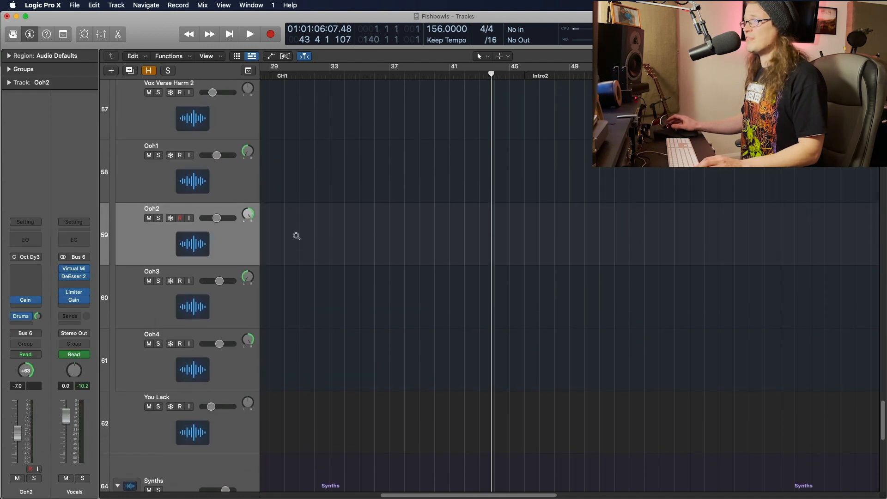
pyautogui.press('a')
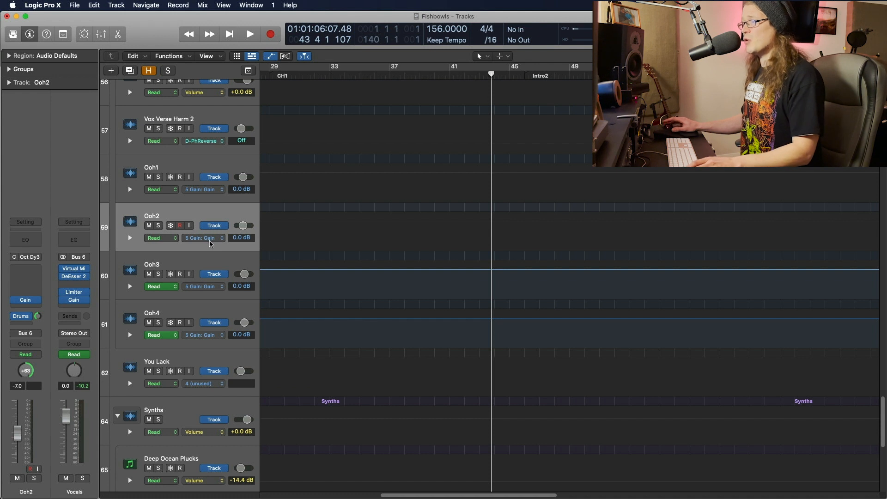
pyautogui.moveTo(362, 279); pyautogui.dragTo(566, 267)
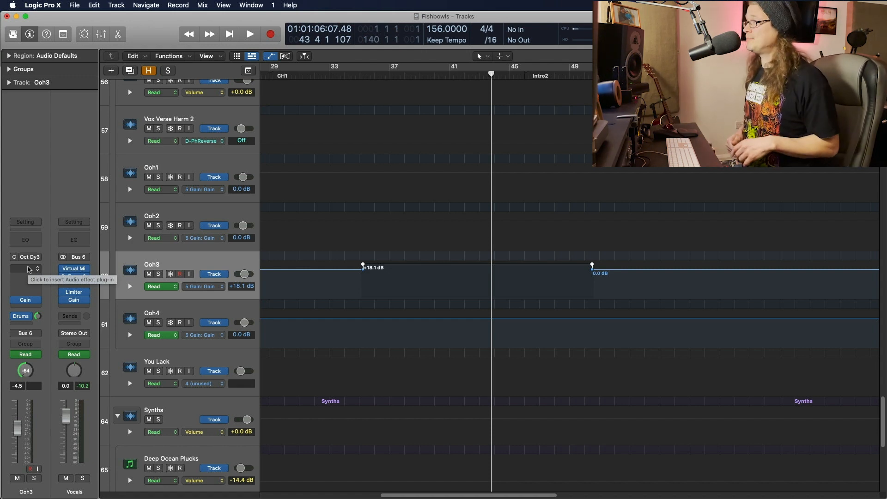
# Step: Choose the Pencil Tool and display the 6 Gain: Gain automation on the ChVox2 track
pyautogui.scroll(7, 367, 273)
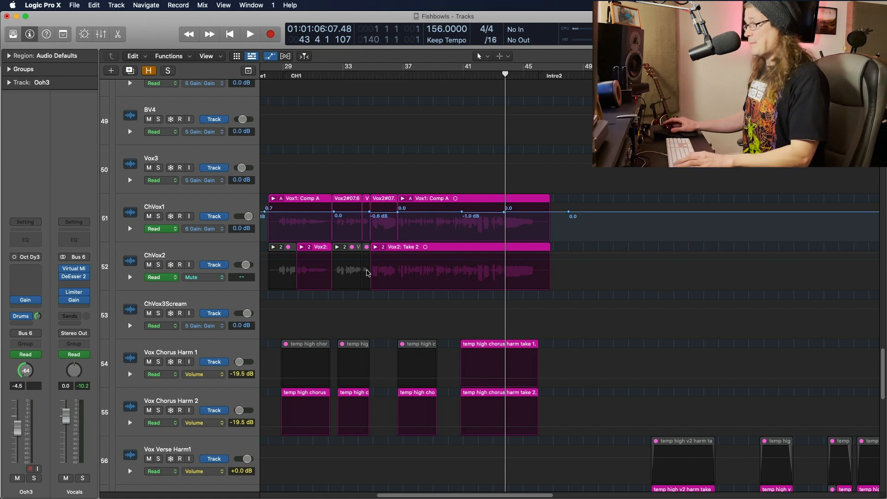
pyautogui.press('t')
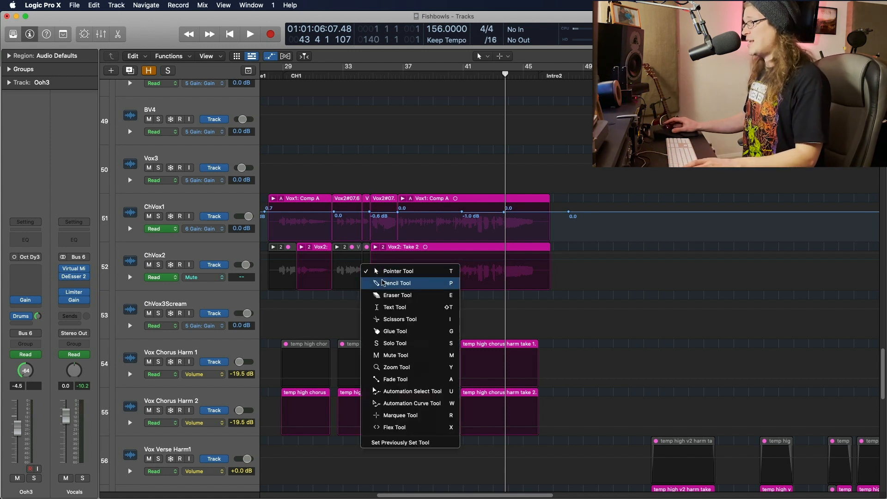
pyautogui.click(384, 279)
pyautogui.click(224, 279)
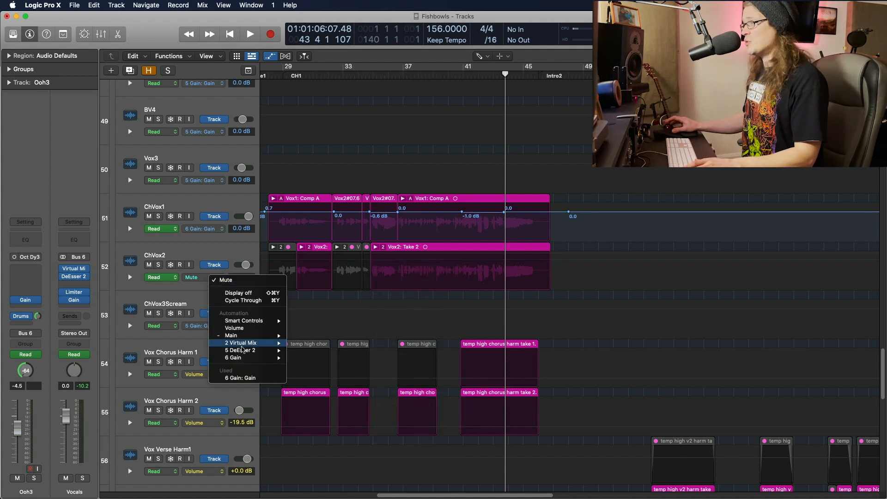
pyautogui.click(244, 377)
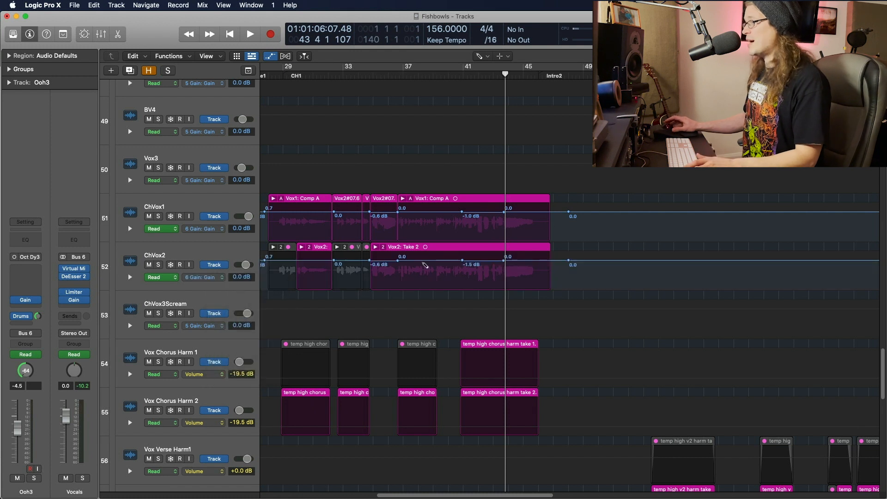
# Step: Draw gain automation points on ChVox2 between bars 37 and 39, return to the Pointer Tool and raise the segment to +7.1 dB
pyautogui.click(422, 262)
pyautogui.click(423, 262)
pyautogui.click(434, 262)
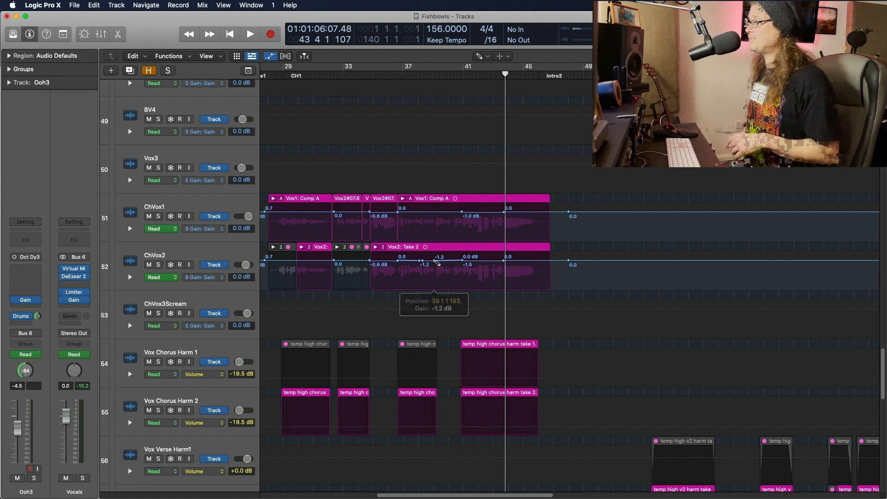
pyautogui.click(437, 261)
pyautogui.press('t')
pyautogui.press('t')
pyautogui.moveTo(430, 263); pyautogui.dragTo(430, 260)
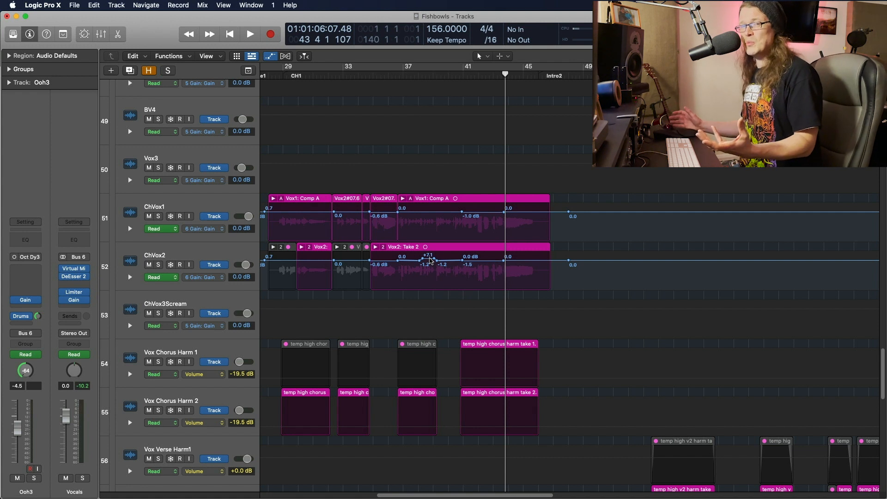
# Step: Undo the gain automation points and level change on the ChVox2 track
pyautogui.press('super+z')
pyautogui.press('super+z')
pyautogui.press('super+z')
pyautogui.press('super+z')
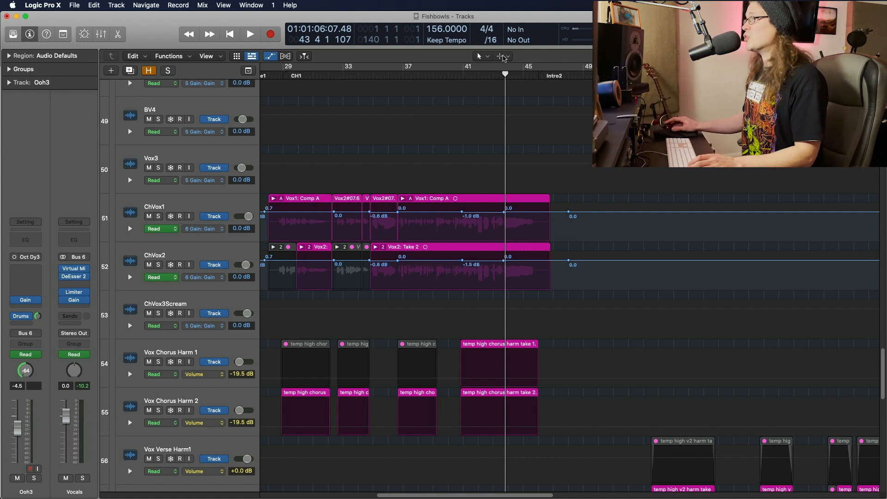
# Step: Try a marquee selection over the sustained last note of the ChVox2 region, just before bar 44 to about bar 46, and clear it
pyautogui.click(504, 57)
pyautogui.click(504, 56)
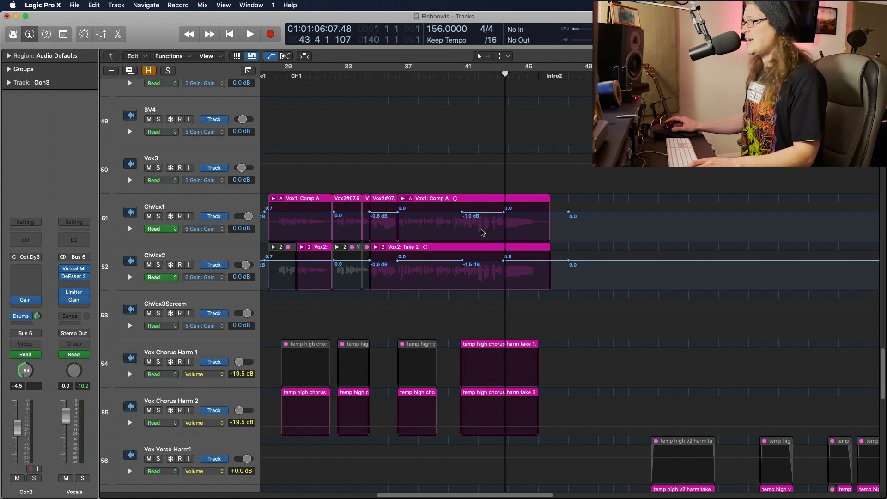
pyautogui.press('super+Right')
pyautogui.press('super+Right')
pyautogui.press('super+Right')
pyautogui.press('super+Right')
pyautogui.press('super+Right')
pyautogui.press('super+Right')
pyautogui.press('super+Right')
pyautogui.press('super+Right')
pyautogui.press('super+Right')
pyautogui.press('super+Right')
pyautogui.press('super+Right')
pyautogui.press('super+Right')
pyautogui.press('super+Left')
pyautogui.press('super+Left')
pyautogui.press('super+Left')
pyautogui.press('super+Left')
pyautogui.press('super+Left')
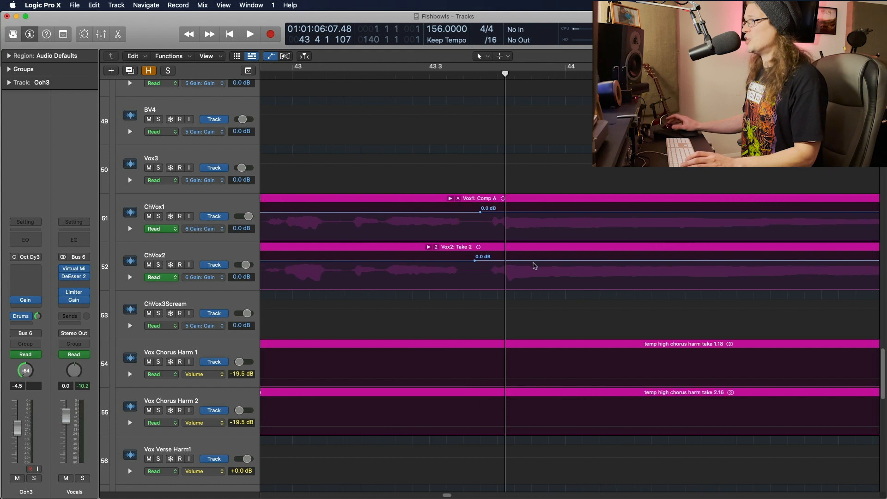
pyautogui.press('super+Left')
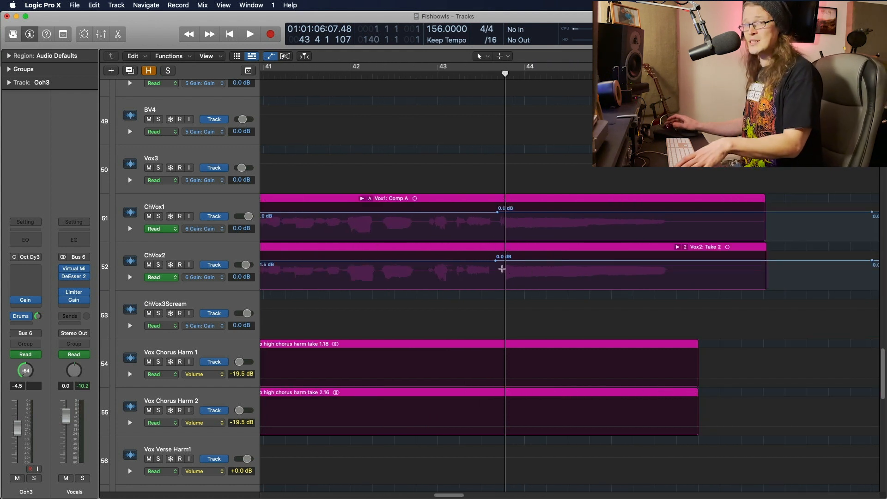
pyautogui.moveTo(502, 269); pyautogui.dragTo(673, 272)
pyautogui.press('super+z')
pyautogui.press('super+z')
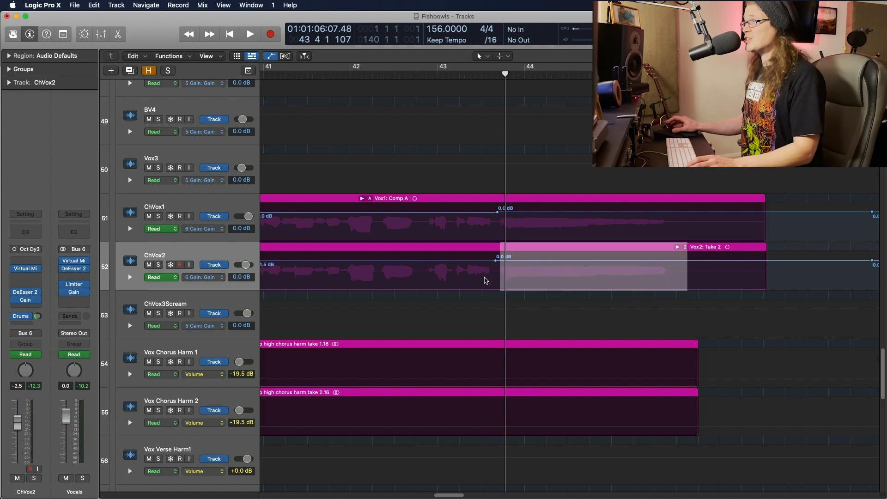
pyautogui.click(485, 279)
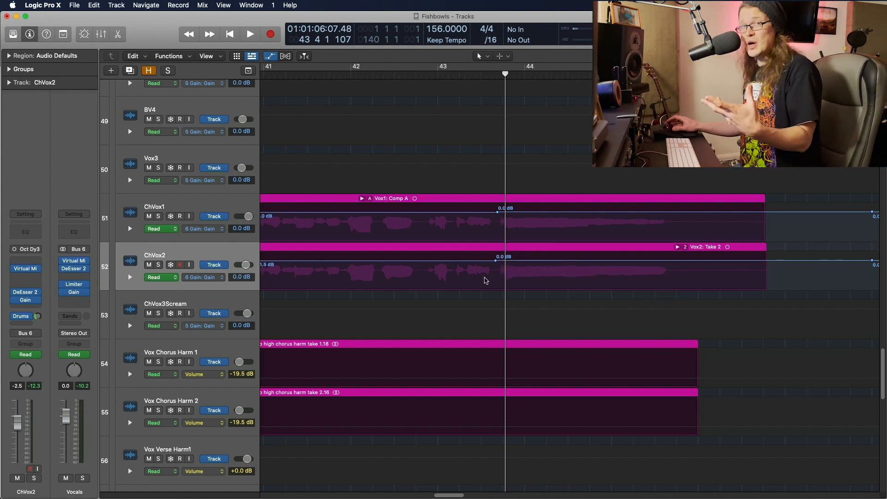
# Step: Display the 5 Gain: Gain automation on KickTrig and set short spans to -6.5 dB near bar 37 and +8.7 dB after bar 38
pyautogui.press('super+Left')
pyautogui.press('super+Left')
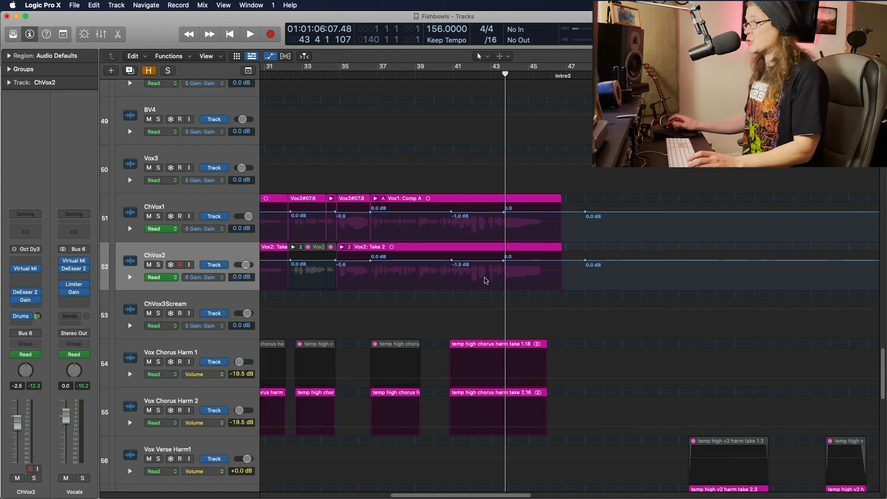
pyautogui.press('super+Right')
pyautogui.press('super+Left')
pyautogui.press('super+Left')
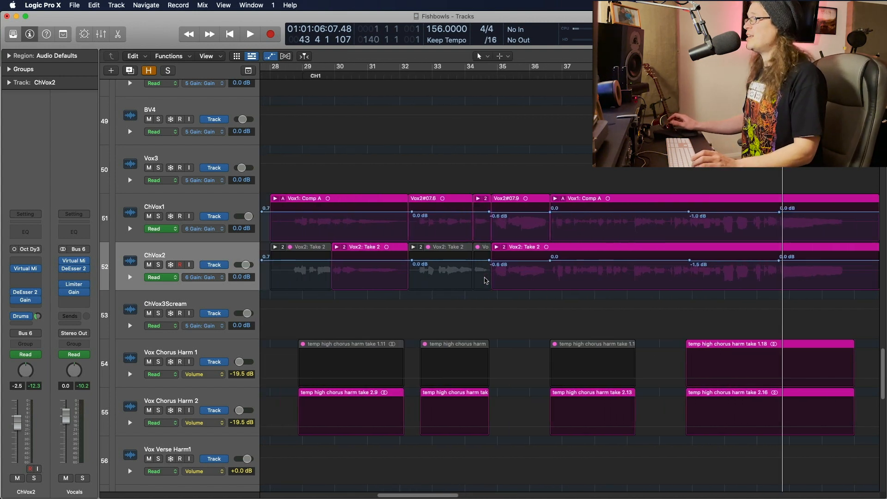
pyautogui.scroll(20, 485, 279)
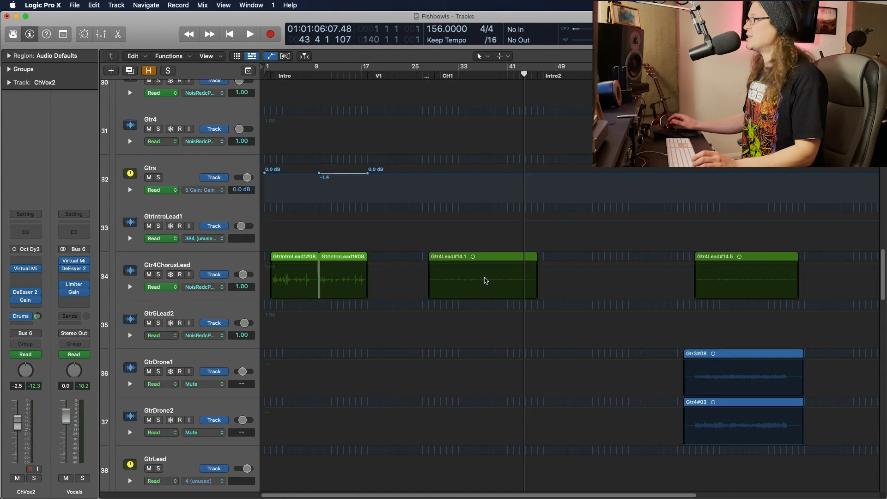
pyautogui.scroll(2, 485, 277)
pyautogui.press('super+Right')
pyautogui.press('super+Right')
pyautogui.press('super+Right')
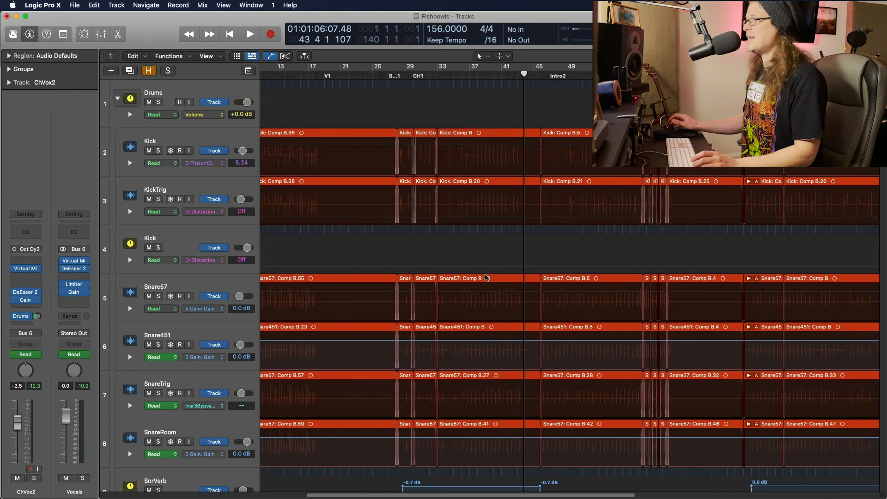
pyautogui.moveTo(358, 201); pyautogui.dragTo(364, 201)
pyautogui.click(207, 211)
pyautogui.moveTo(236, 294)
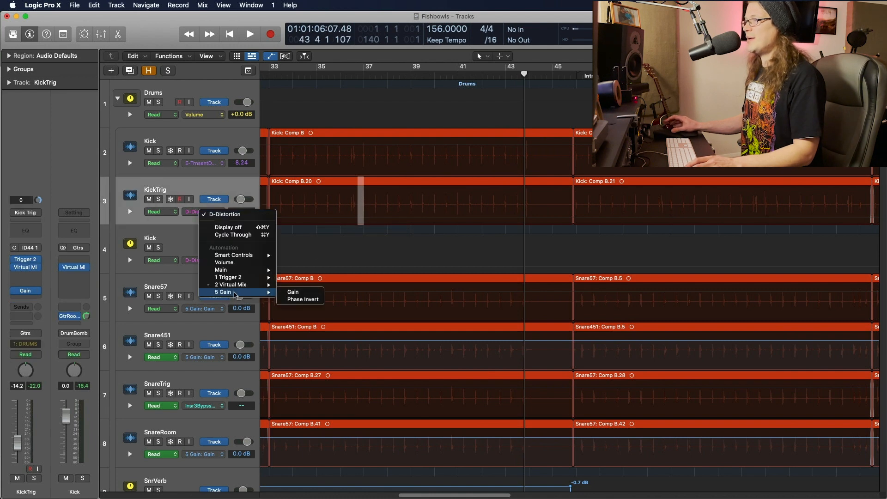
pyautogui.click(292, 292)
pyautogui.moveTo(364, 206); pyautogui.dragTo(402, 190)
pyautogui.click(366, 196)
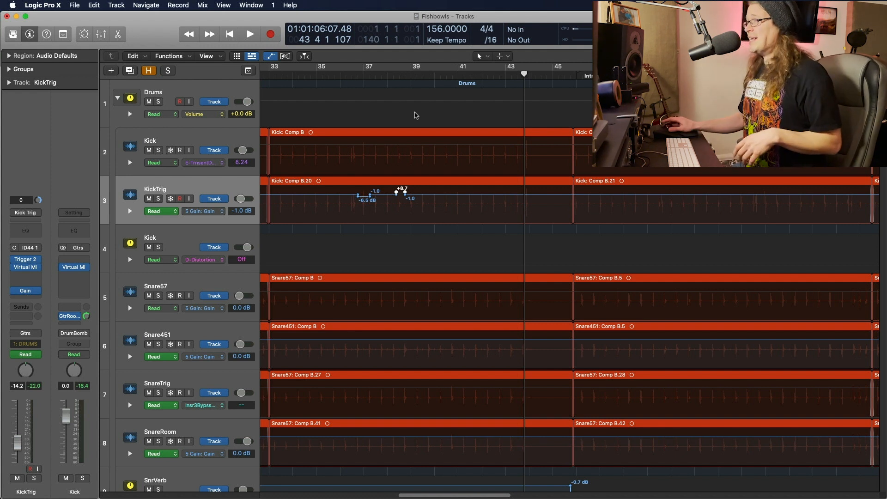
# Step: Open the Virtual Mix Rack plug-in of the KickTrig track and move its window clear of the track headers
pyautogui.click(29, 266)
pyautogui.moveTo(550, 143); pyautogui.dragTo(526, 99)
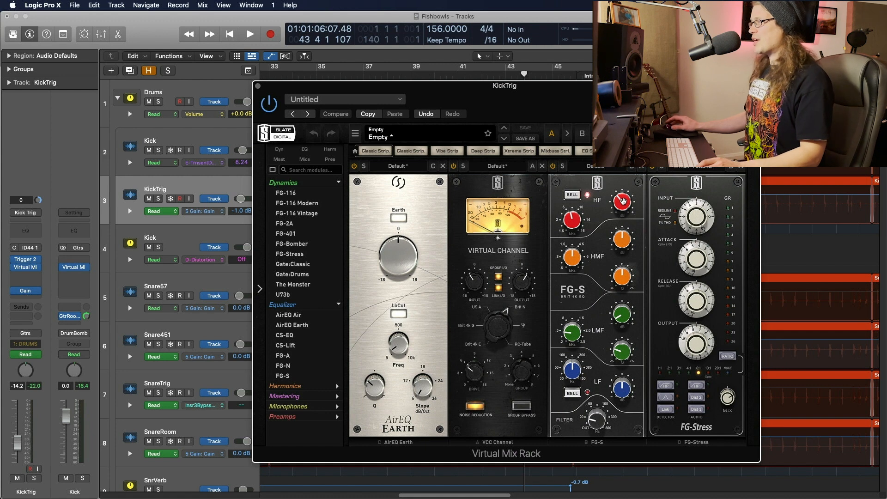
pyautogui.moveTo(527, 96); pyautogui.dragTo(611, 86)
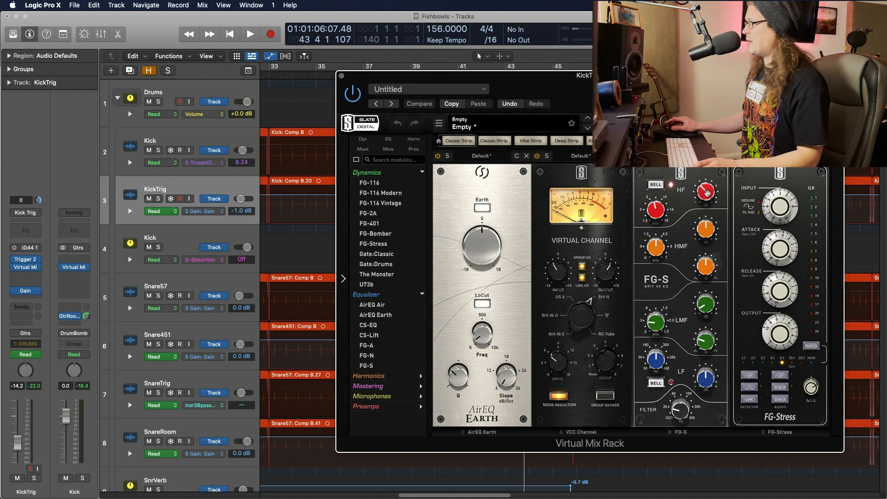
# Step: Examine KickTrig's automatable Slot B parameters of 2 Virtual Mix and the Autoselect Automation Parameter in Read Mode option
pyautogui.click(223, 213)
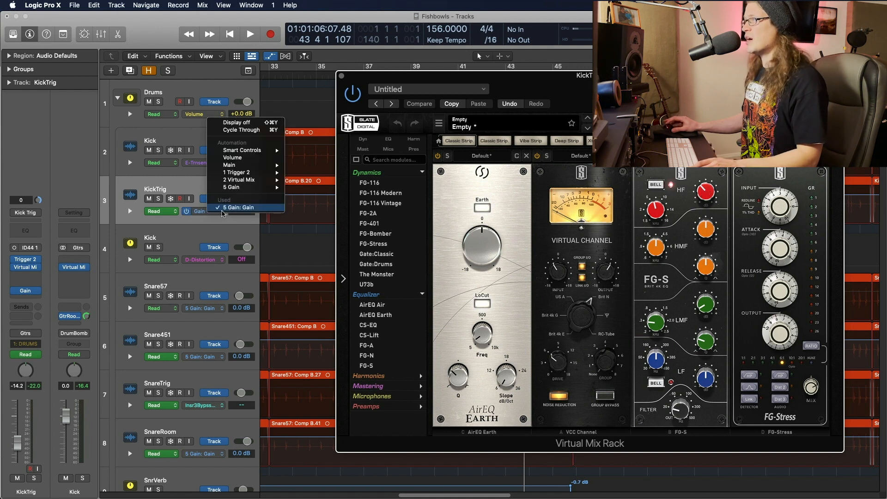
pyautogui.moveTo(261, 184)
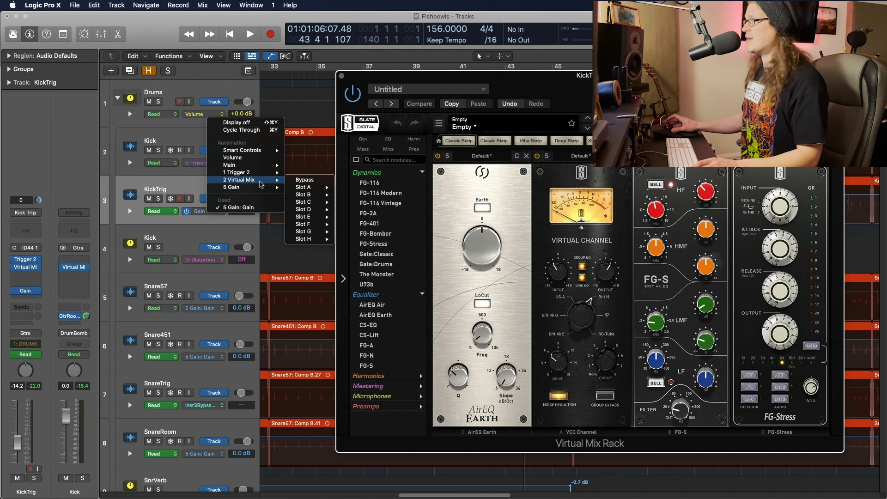
pyautogui.moveTo(310, 196)
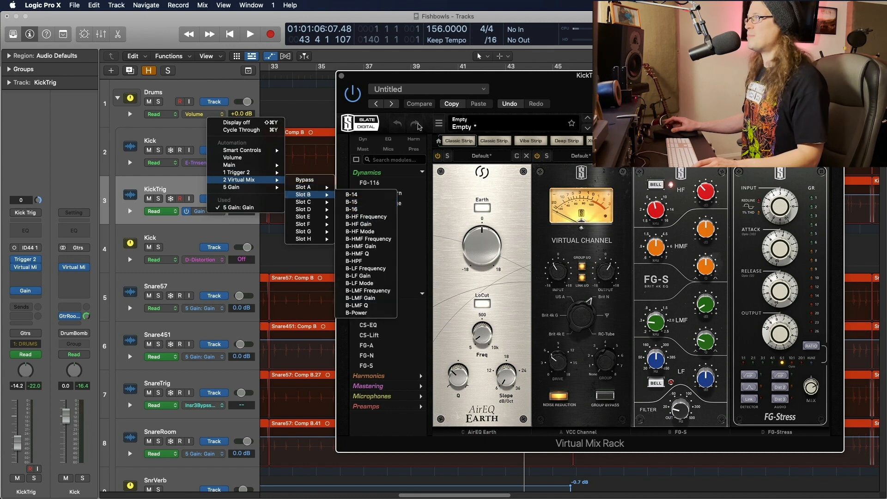
pyautogui.click(456, 71)
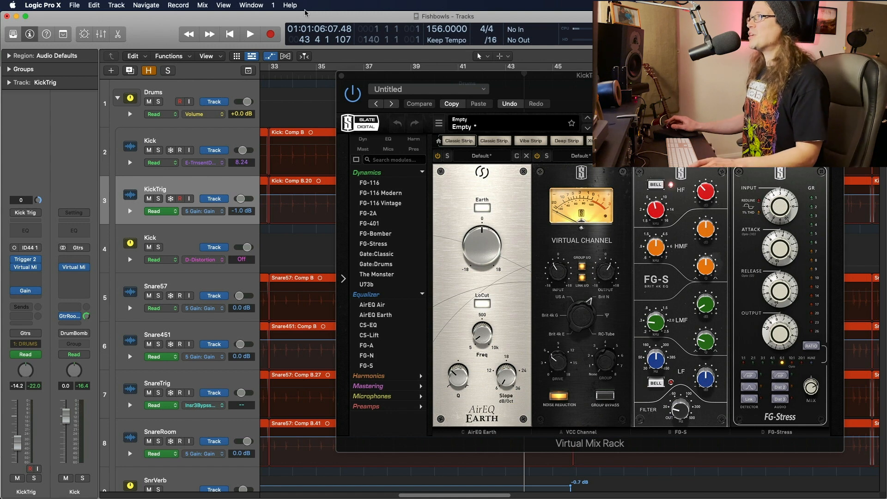
pyautogui.click(203, 5)
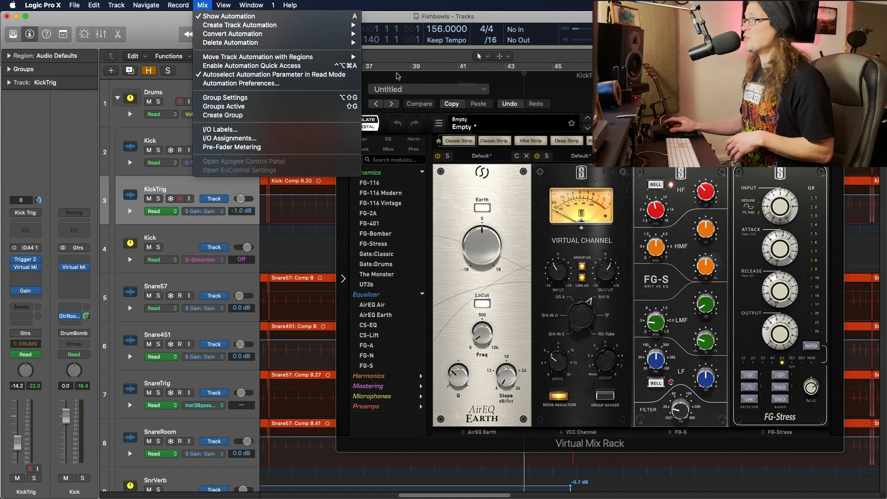
pyautogui.click(402, 78)
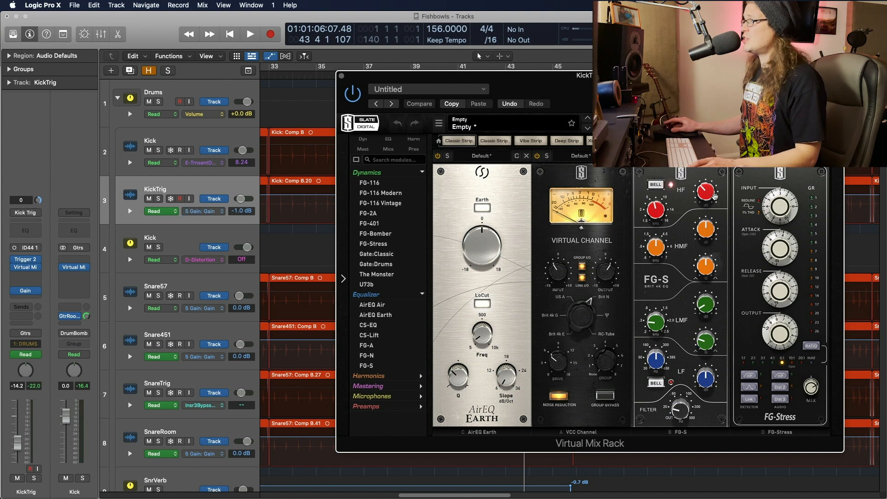
# Step: Show the FG-S HF Gain, AirEQ Earth Gain and VCC Console automation parameters on KickTrig in turn by touching their Virtual Mix Rack controls
pyautogui.click(705, 191)
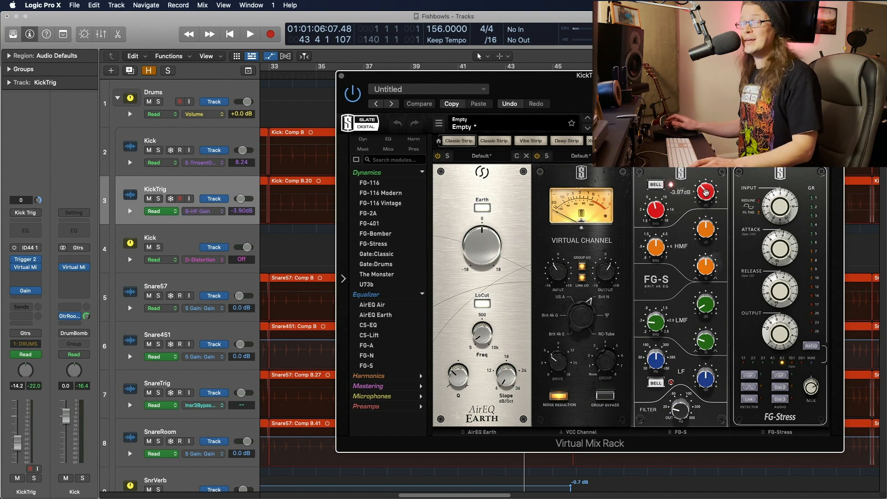
pyautogui.click(480, 246)
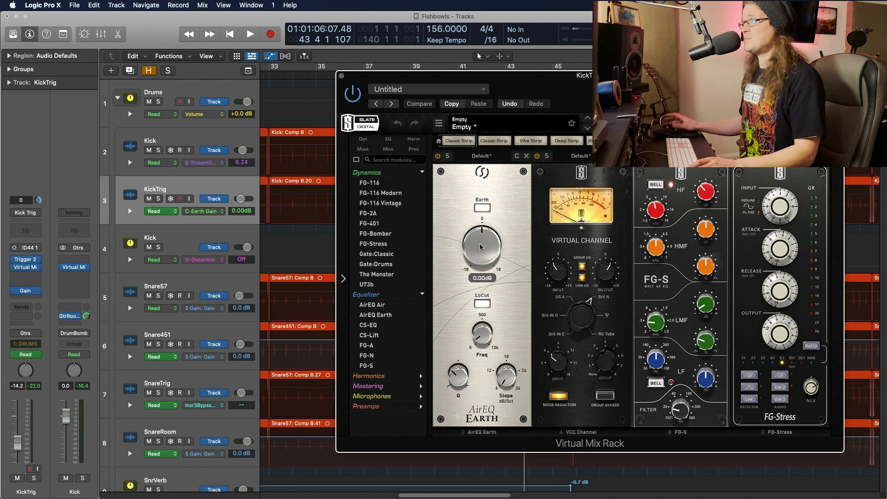
pyautogui.click(583, 316)
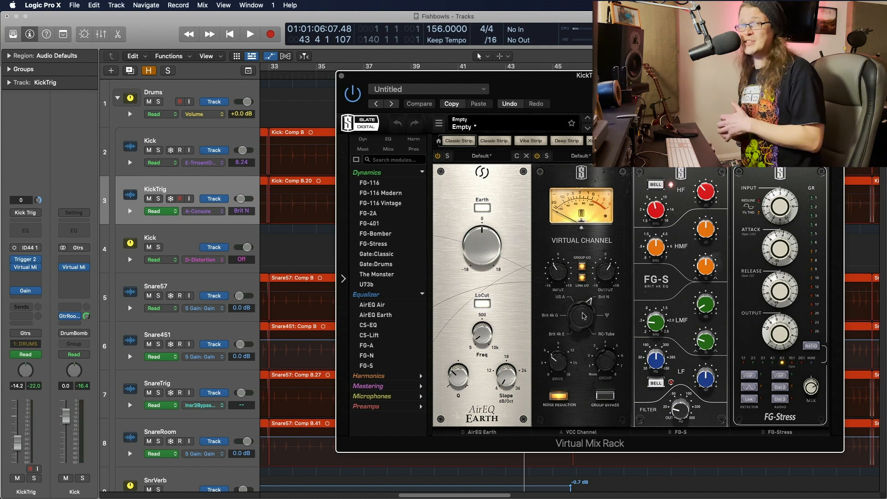
pyautogui.click(493, 250)
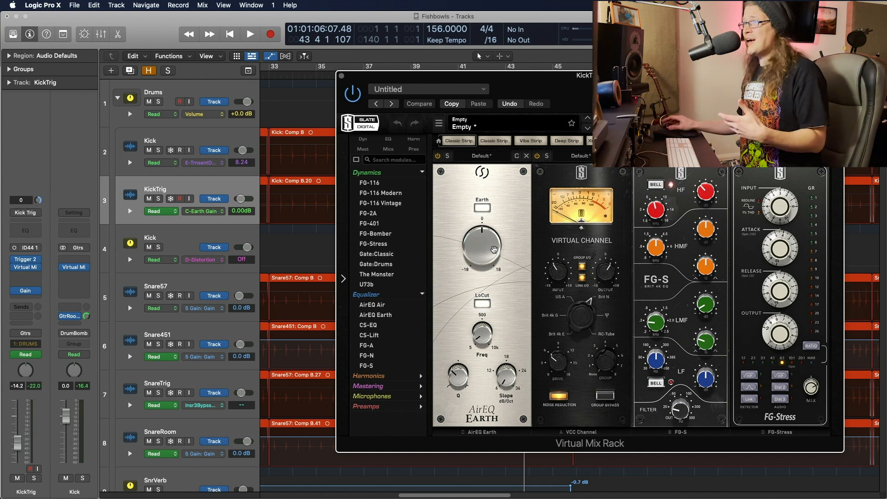
# Step: Examine the automatable parameters of 1 Trigger 2 on the KickTrig track, from the channel settings through to suppression
pyautogui.click(208, 216)
pyautogui.moveTo(238, 285)
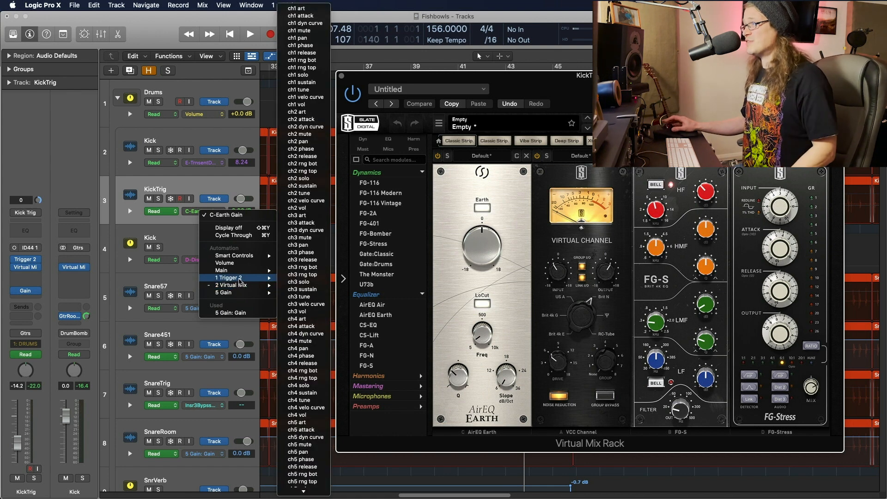
pyautogui.scroll(-12, 305, 198)
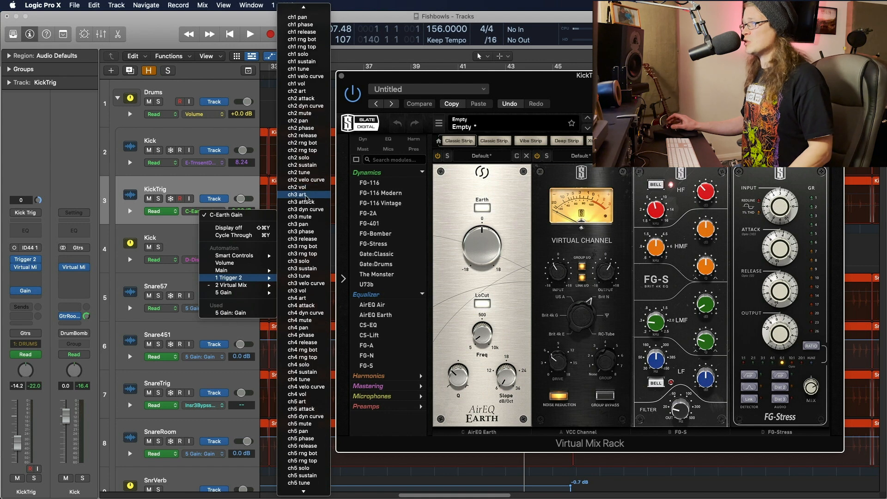
pyautogui.scroll(-8, 305, 197)
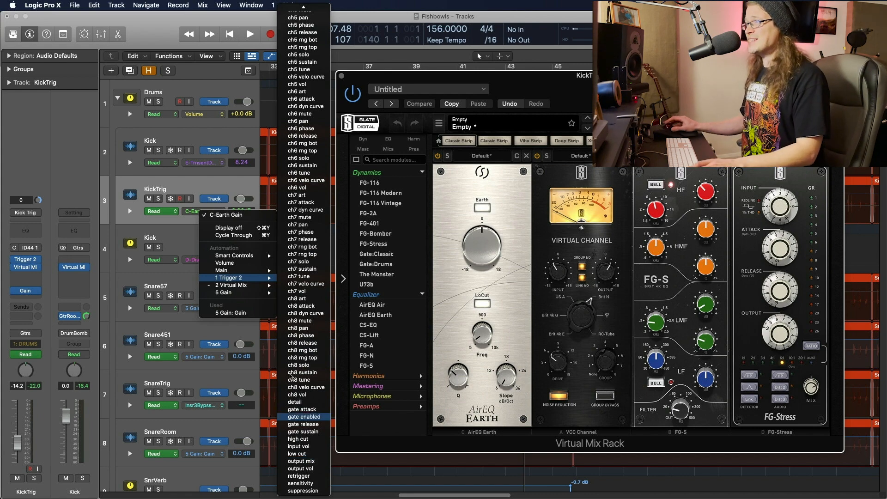
pyautogui.scroll(-8, 301, 291)
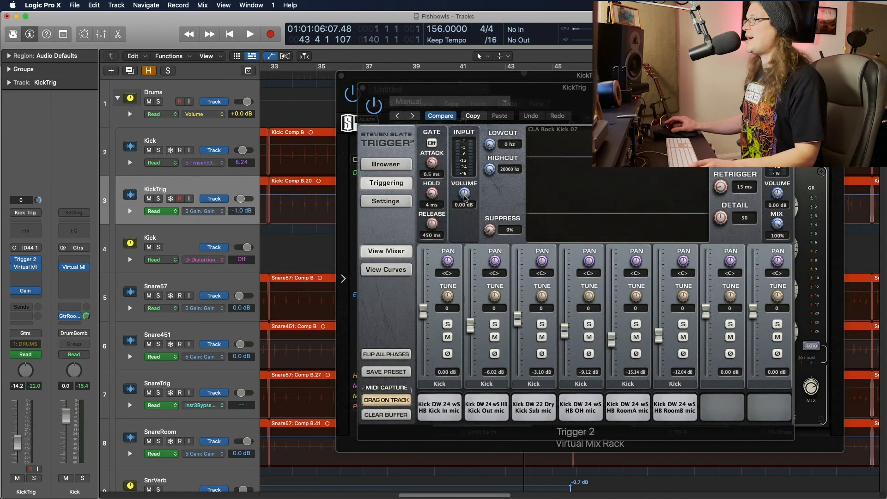
# Step: Display Trigger 2's input volume and then its first channel volume as KickTrig's automation parameter by touching those plug-in controls
pyautogui.click(464, 196)
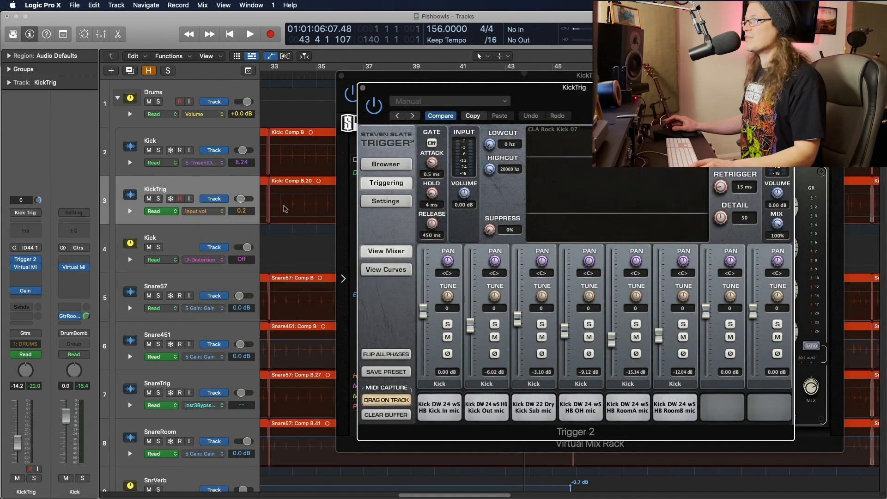
pyautogui.click(426, 316)
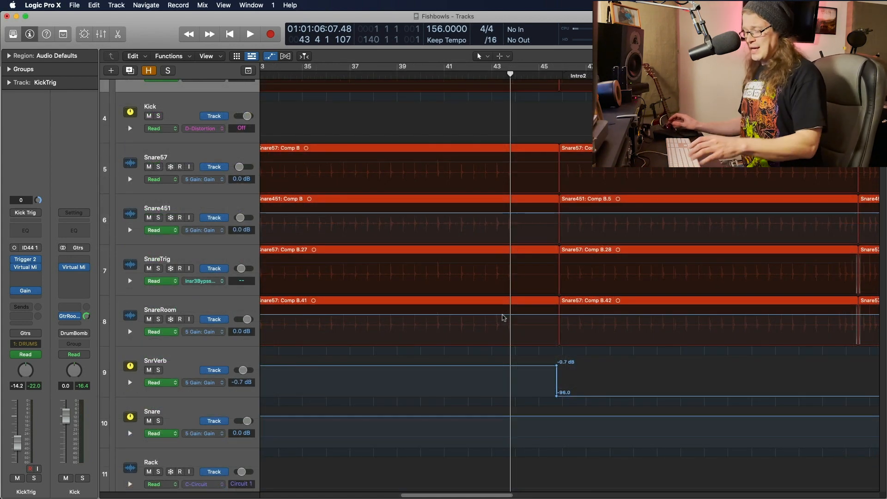
# Step: Slope SnrVerb's gain drop to -96.0 dB before Intro2 by moving its -0.7 dB point back to just after bar 45
pyautogui.press('t')
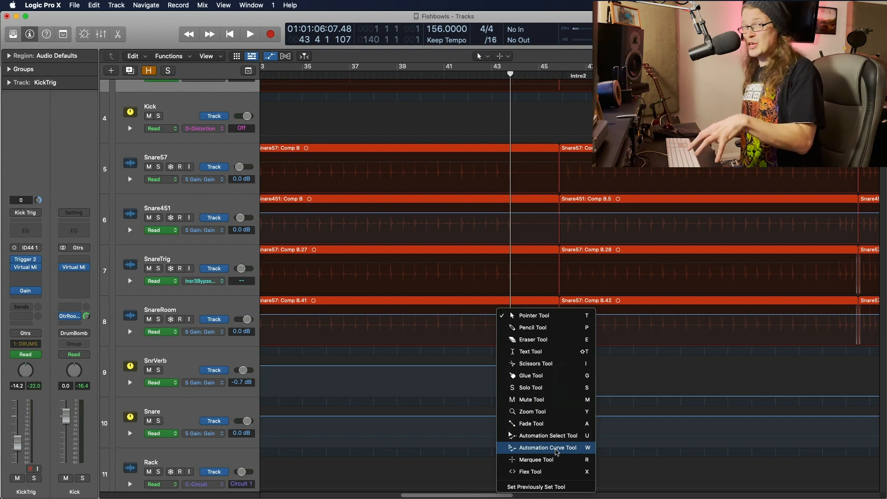
pyautogui.click(556, 447)
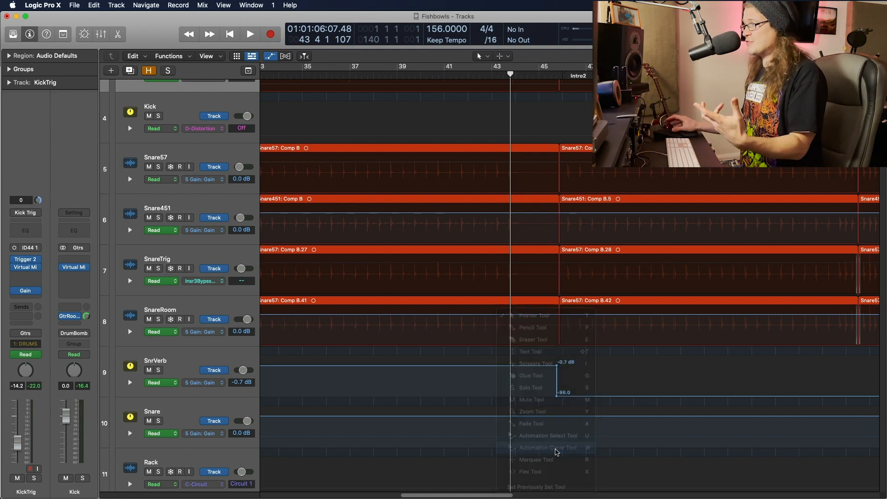
pyautogui.press('t')
pyautogui.press('t')
pyautogui.moveTo(557, 366); pyautogui.dragTo(547, 365)
# Step: Lower SnrVerb's gain to -54.7 dB from about bar 42 to 44 and bend the rise back to -0.7 dB into an S-curve
pyautogui.moveTo(472, 364); pyautogui.dragTo(528, 367)
pyautogui.moveTo(513, 368)
pyautogui.mouseDown()
pyautogui.moveTo(514, 398)
pyautogui.moveTo(530, 379)
pyautogui.mouseUp()
pyautogui.press('t')
pyautogui.press('u')
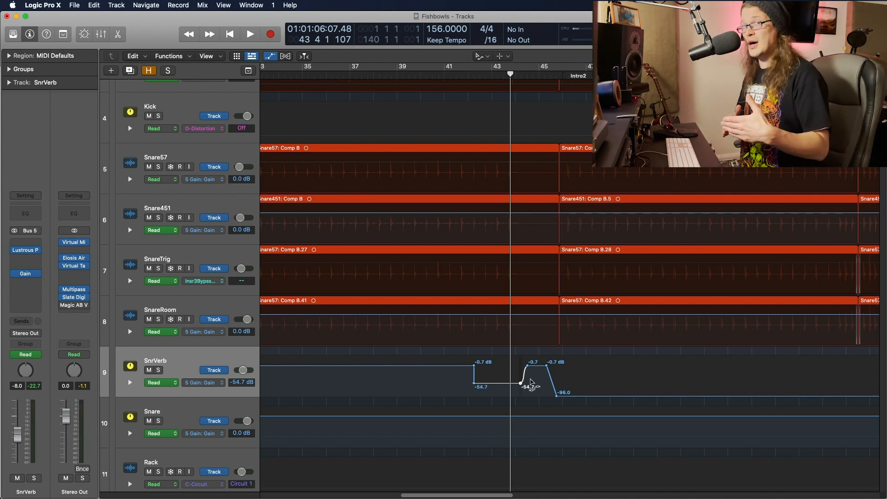
# Step: Try deleting SnrVerb's gain points between about bars 42 and 46 with the Automation Select Tool, and undo the deletion
pyautogui.press('t')
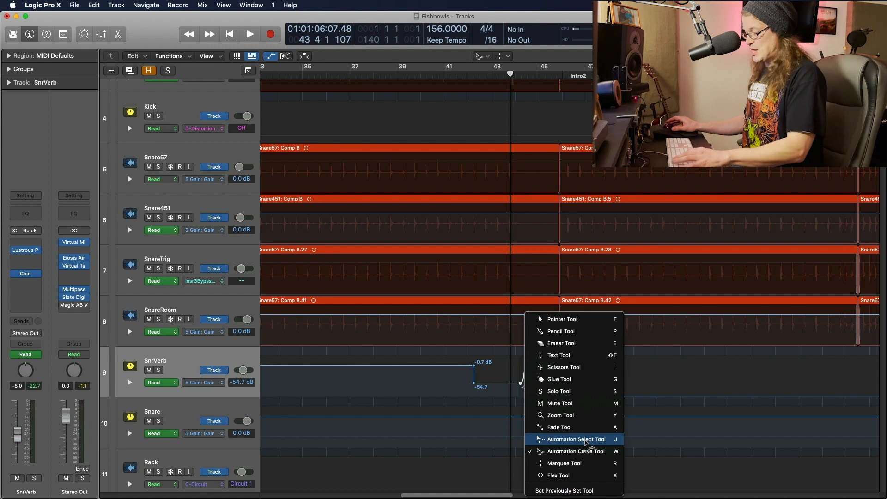
pyautogui.click(585, 440)
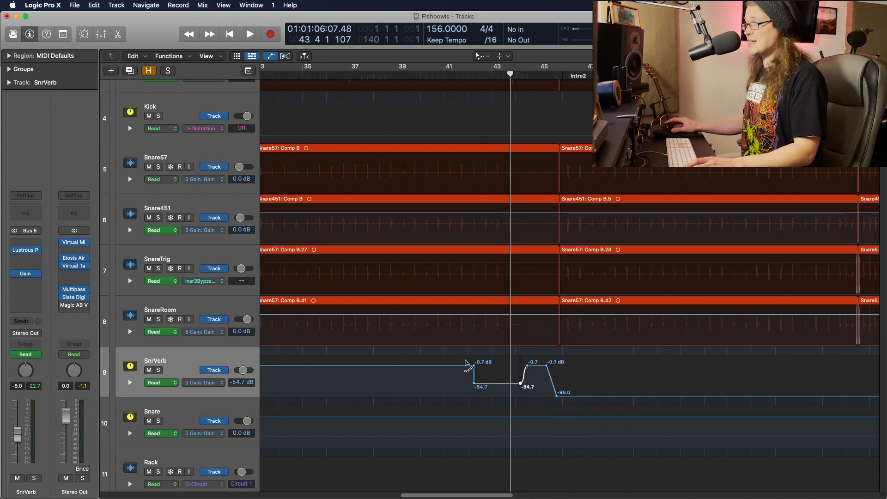
pyautogui.moveTo(467, 362); pyautogui.dragTo(573, 412)
pyautogui.press('Delete')
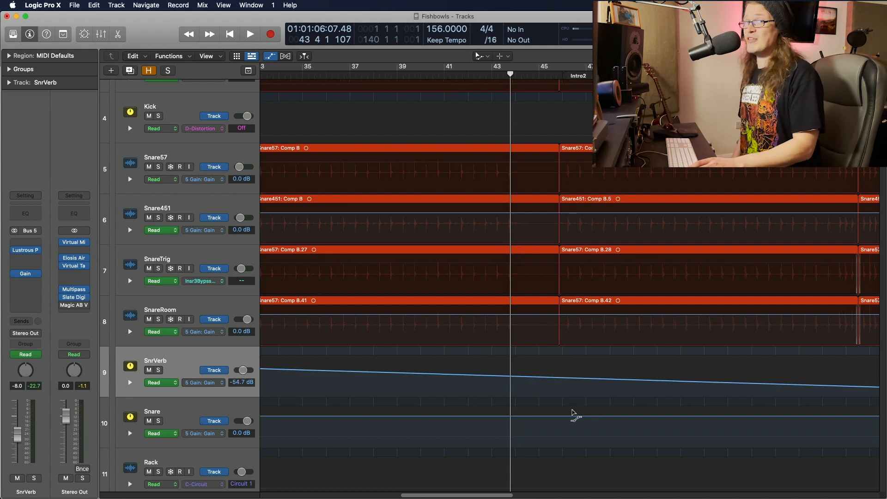
pyautogui.press('super+z')
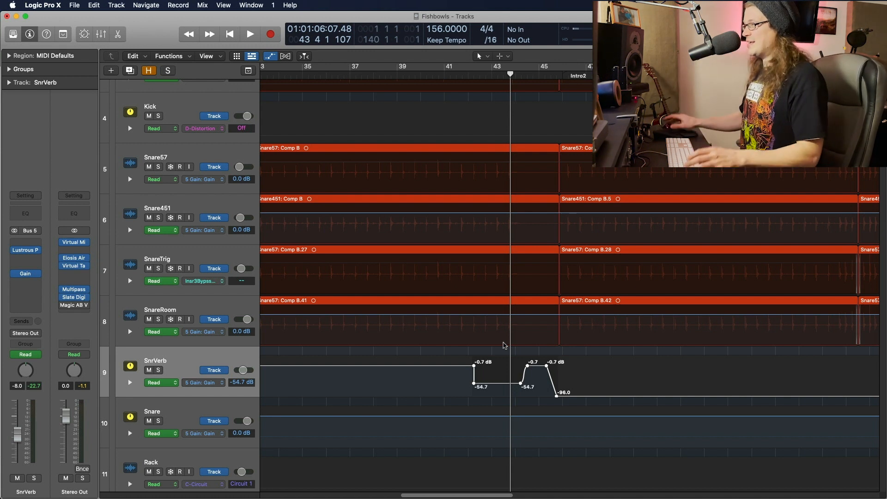
# Step: Try adding SnrVerb gain points with marquee selections over about bars 36 to 40.5 and 50 to 54, and remove them
pyautogui.moveTo(332, 365); pyautogui.dragTo(437, 368)
pyautogui.click(437, 368)
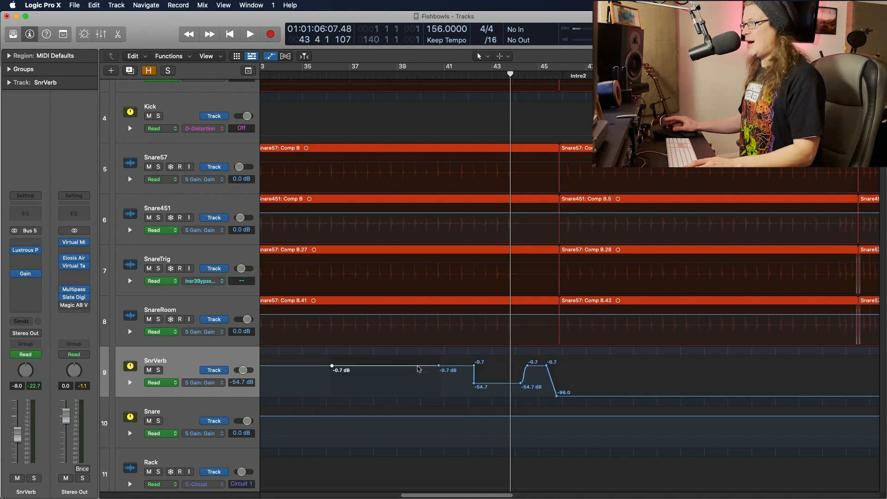
pyautogui.moveTo(657, 381); pyautogui.dragTo(749, 391)
pyautogui.click(728, 392)
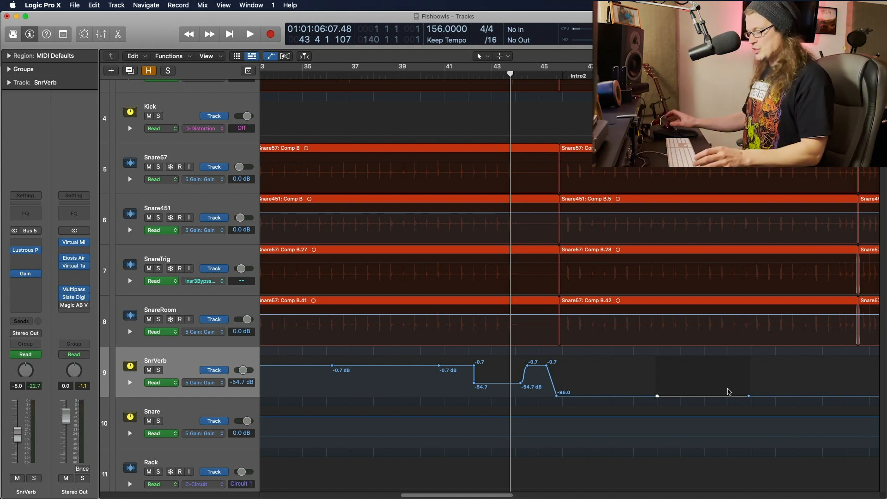
pyautogui.hscroll(-2, 690, 383)
pyautogui.scroll(1, 690, 383)
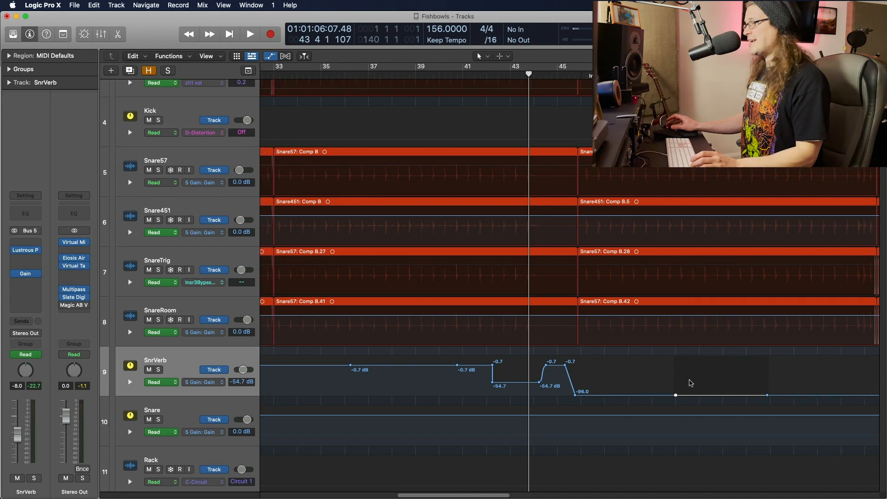
pyautogui.scroll(-3, 691, 383)
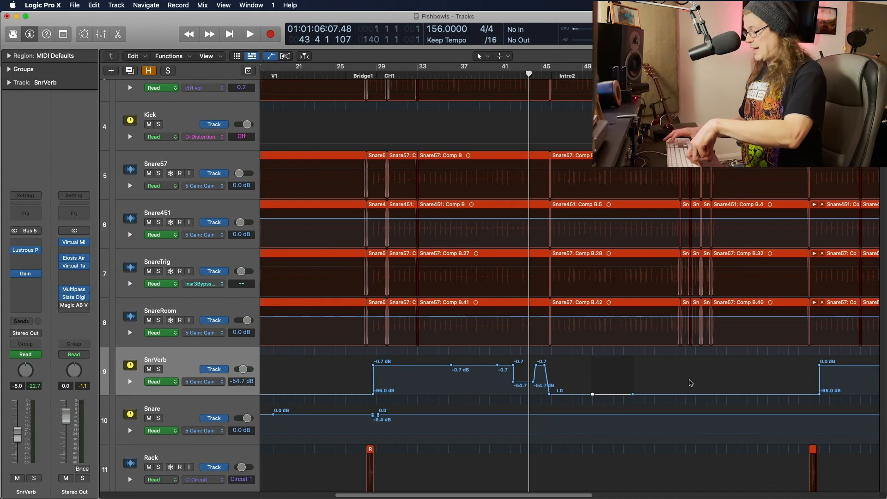
pyautogui.press('Delete')
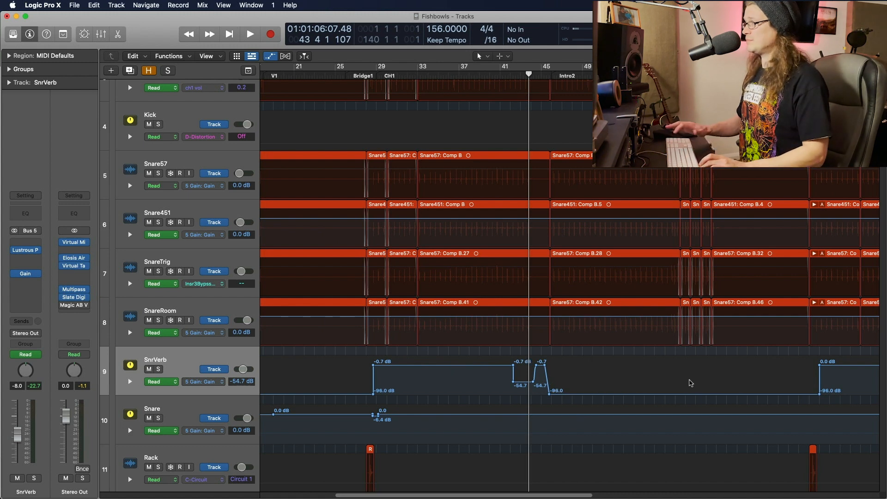